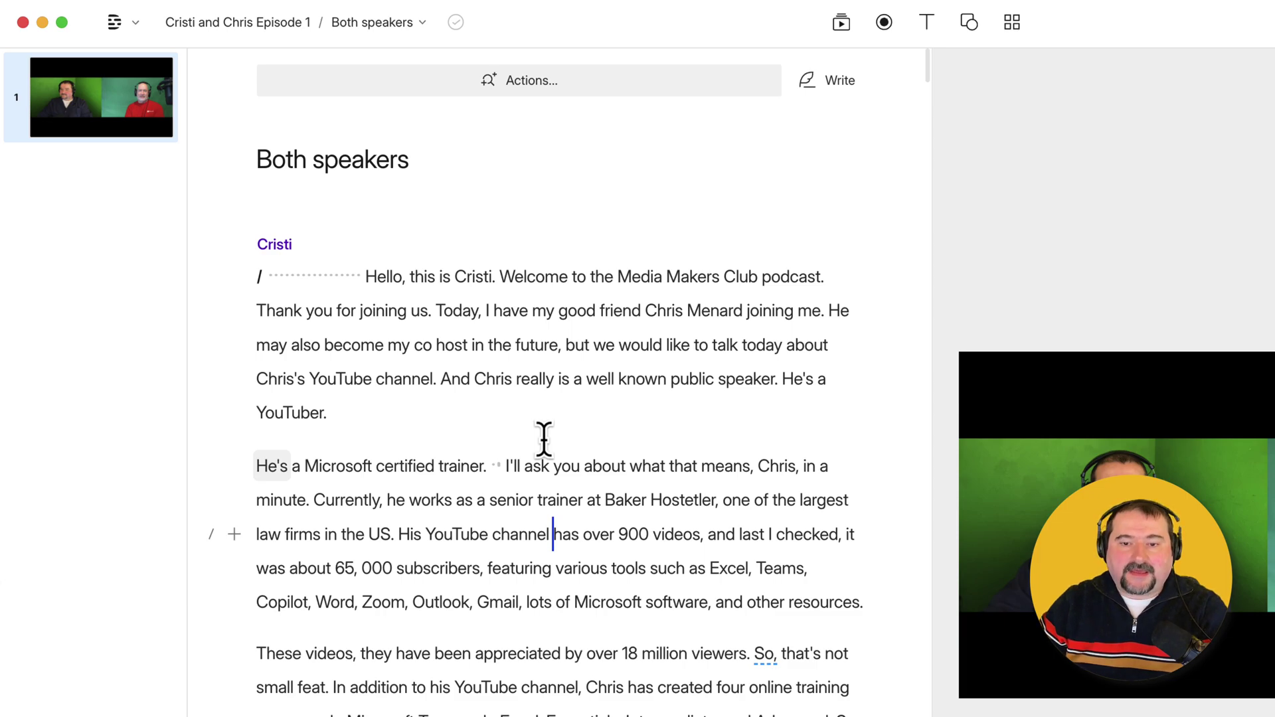
- Show the timeline under the Both speakers script and scroll through both speakers' waveforms
mouse_move(278, 256)
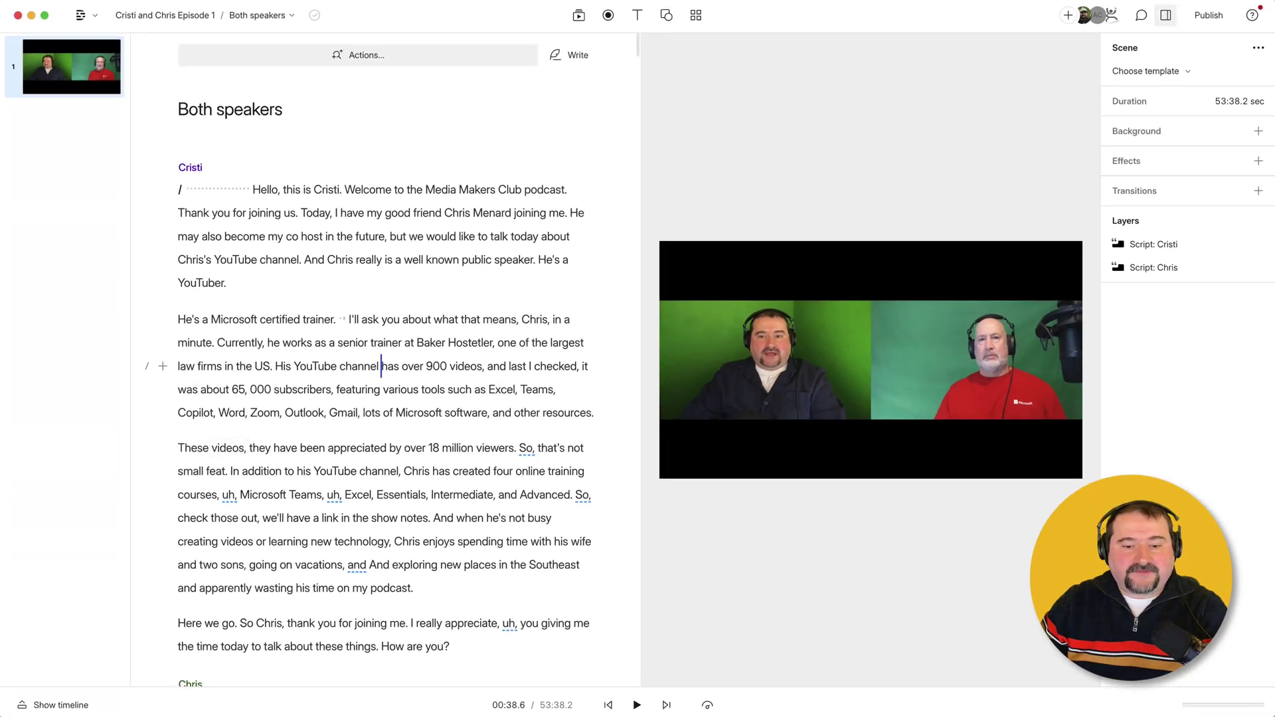
click(53, 704)
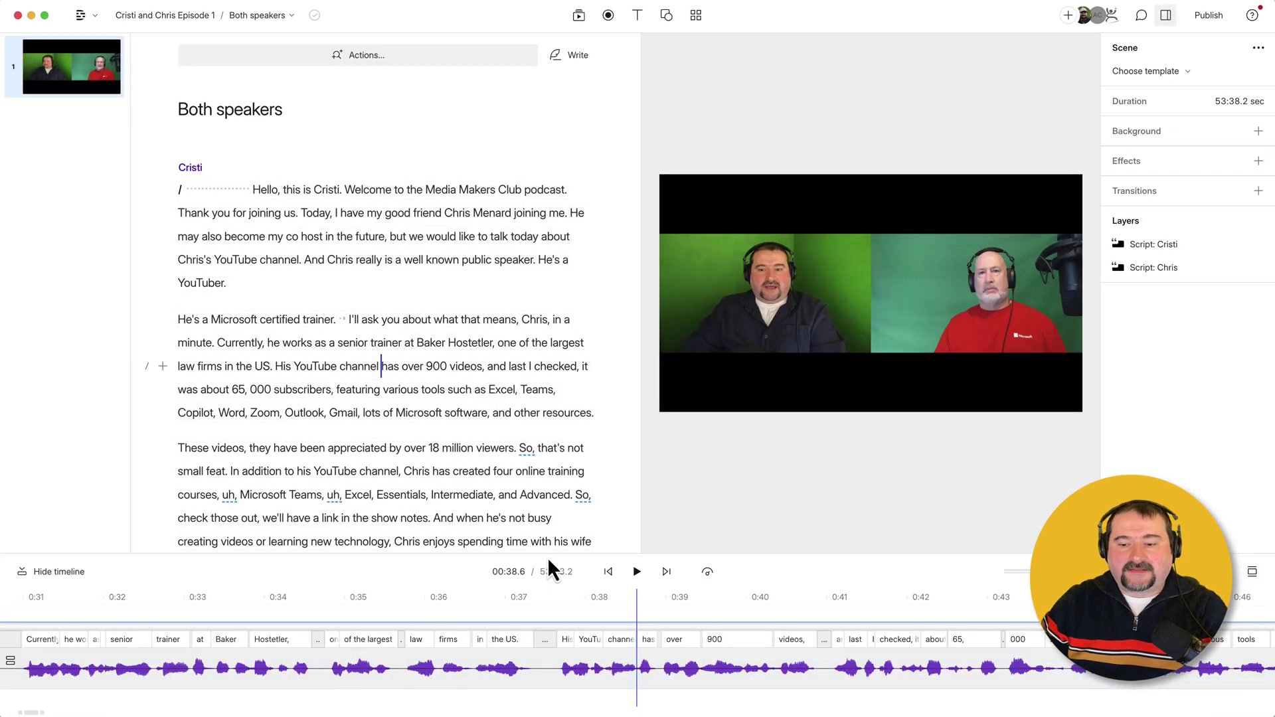
scroll(560, 644, down, 5)
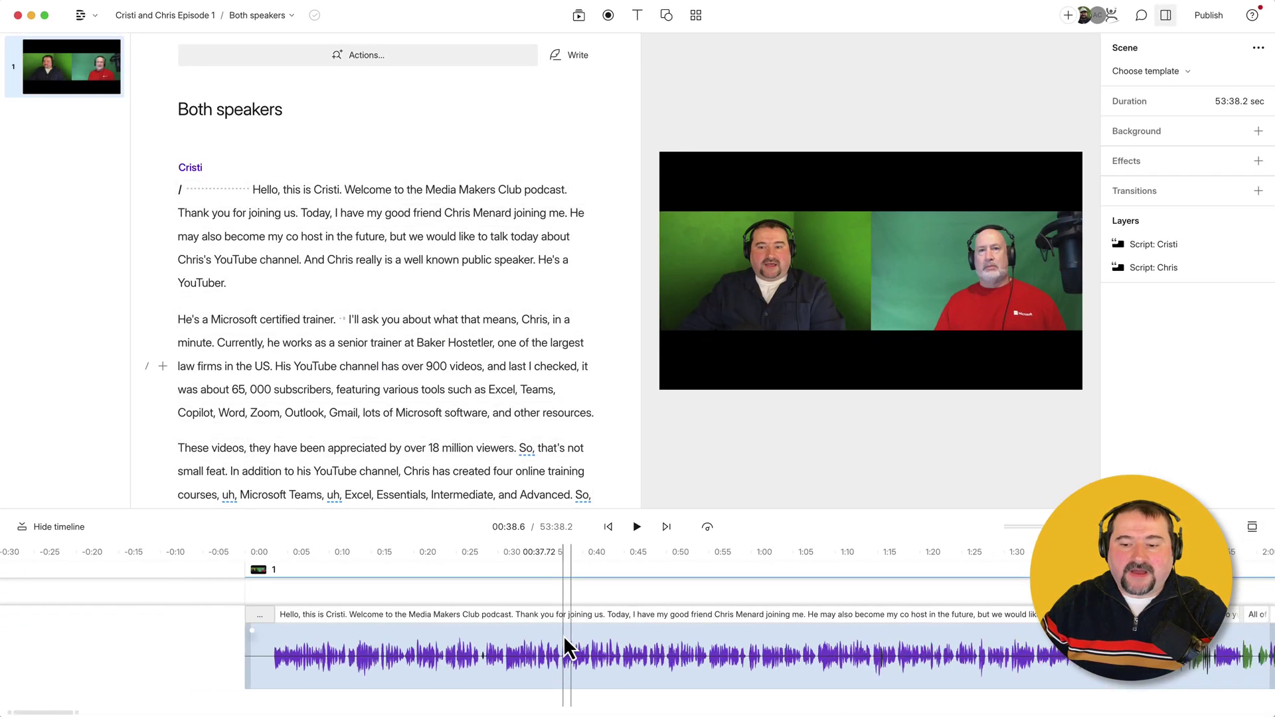
scroll(591, 657, right, 2)
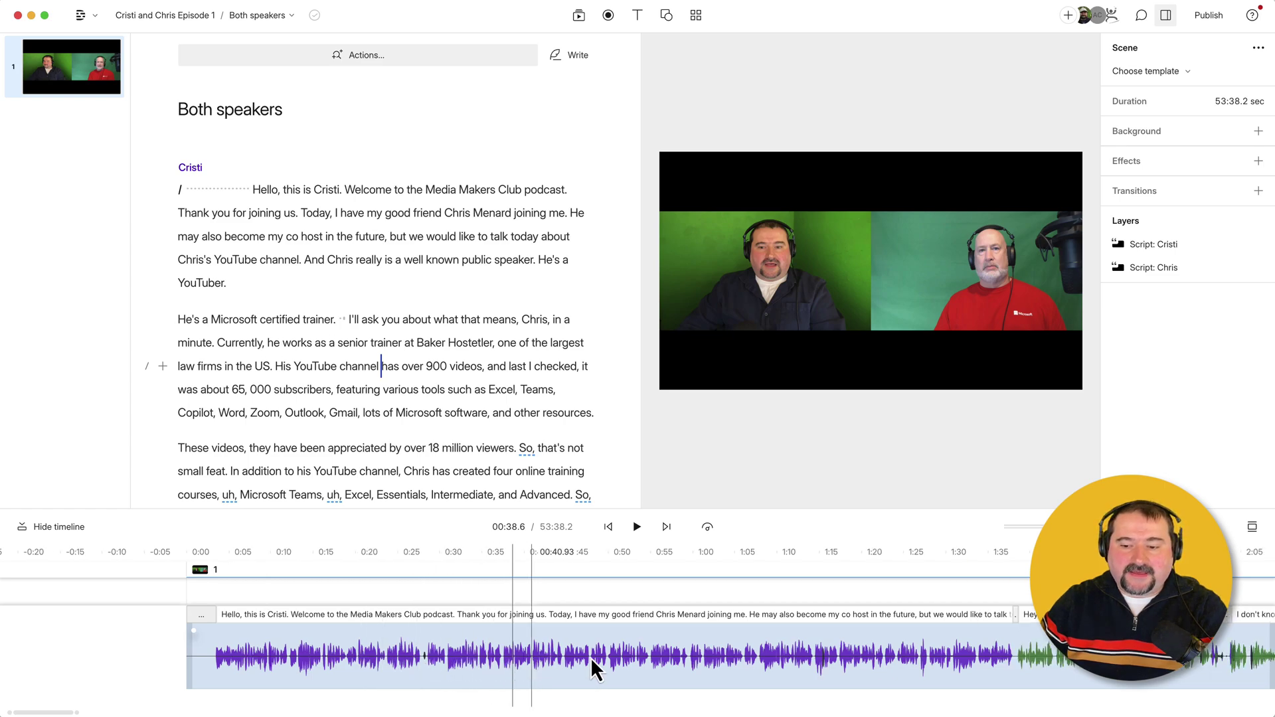
scroll(591, 657, right, 4)
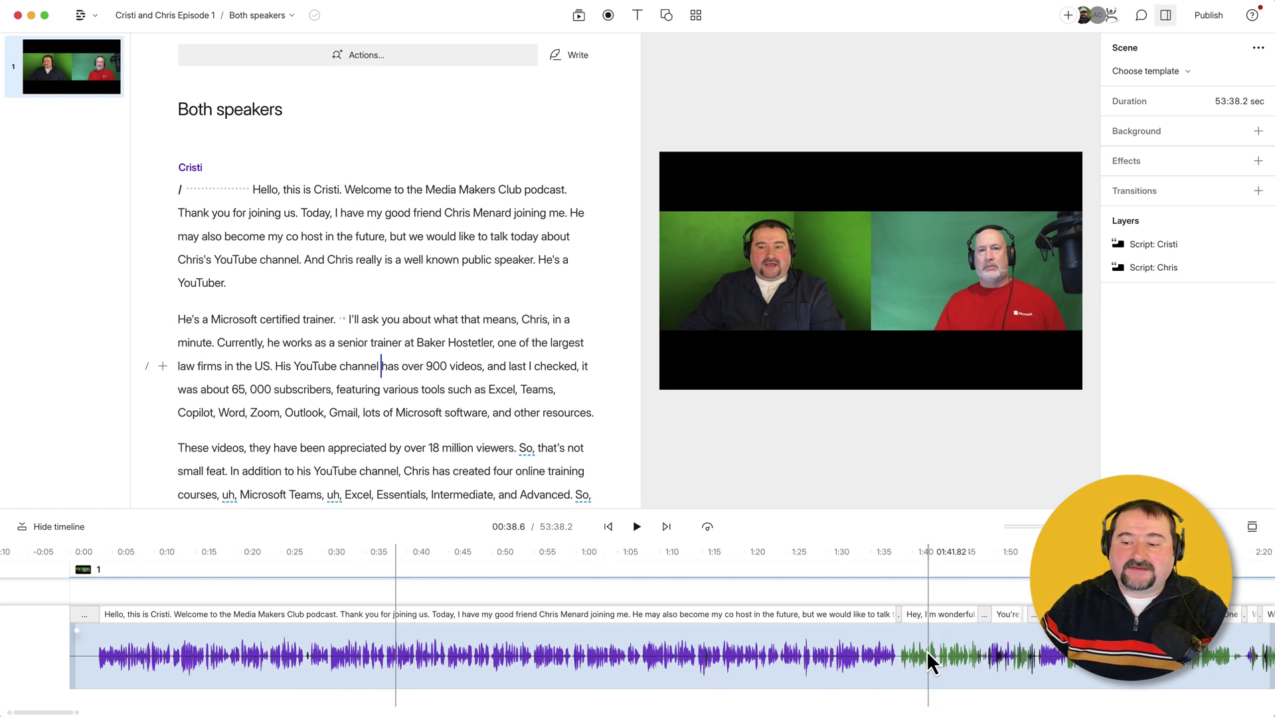
scroll(930, 656, down, 3)
scroll(930, 656, up, 10)
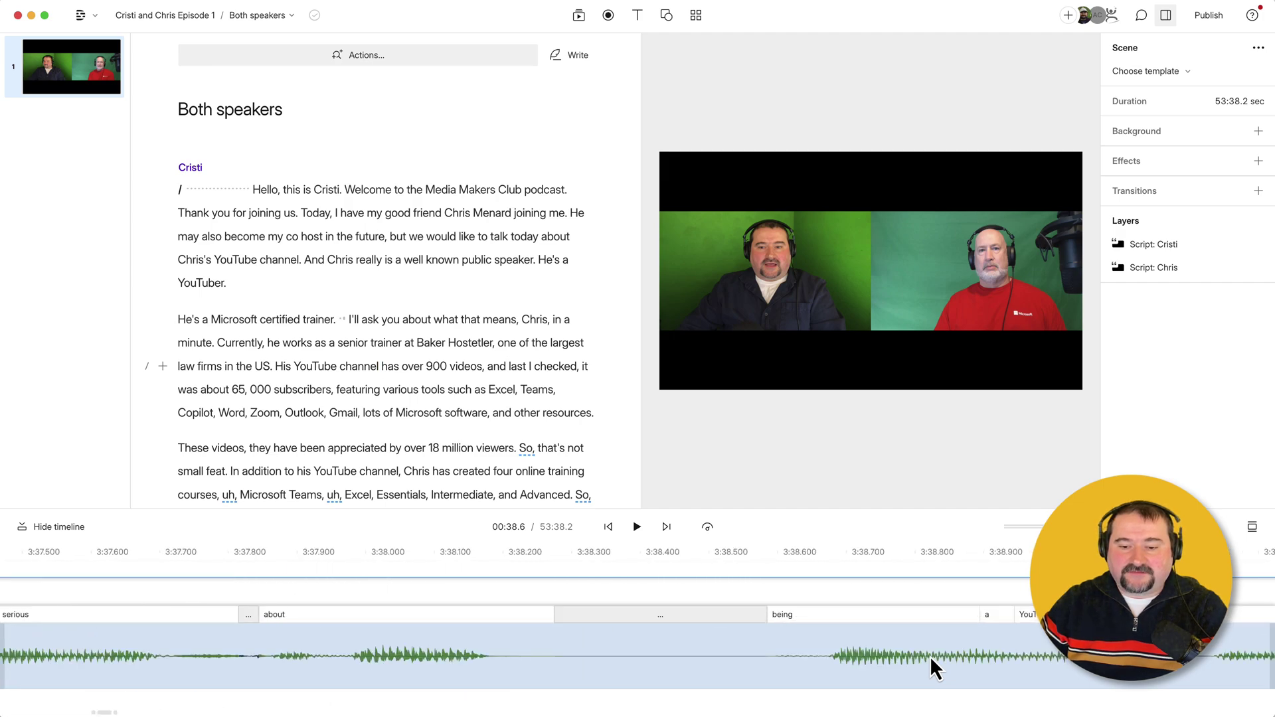
scroll(930, 656, down, 6)
scroll(930, 656, right, 10)
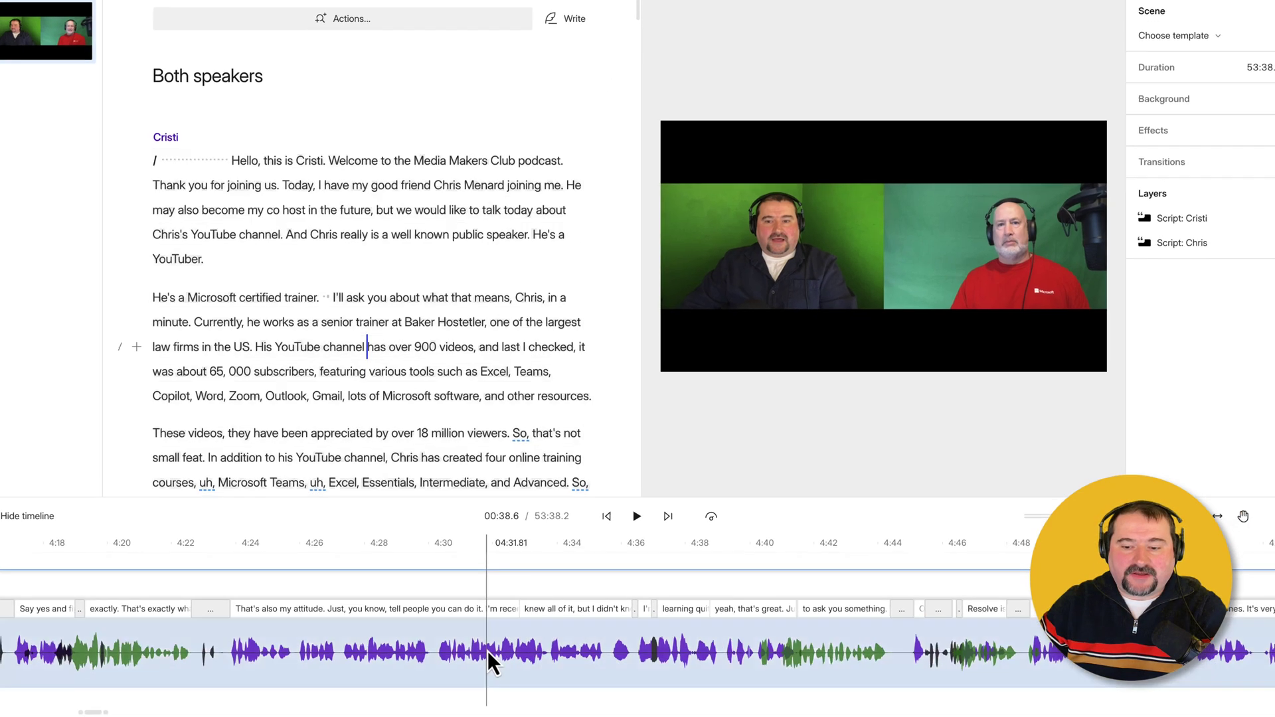
right_click(488, 650)
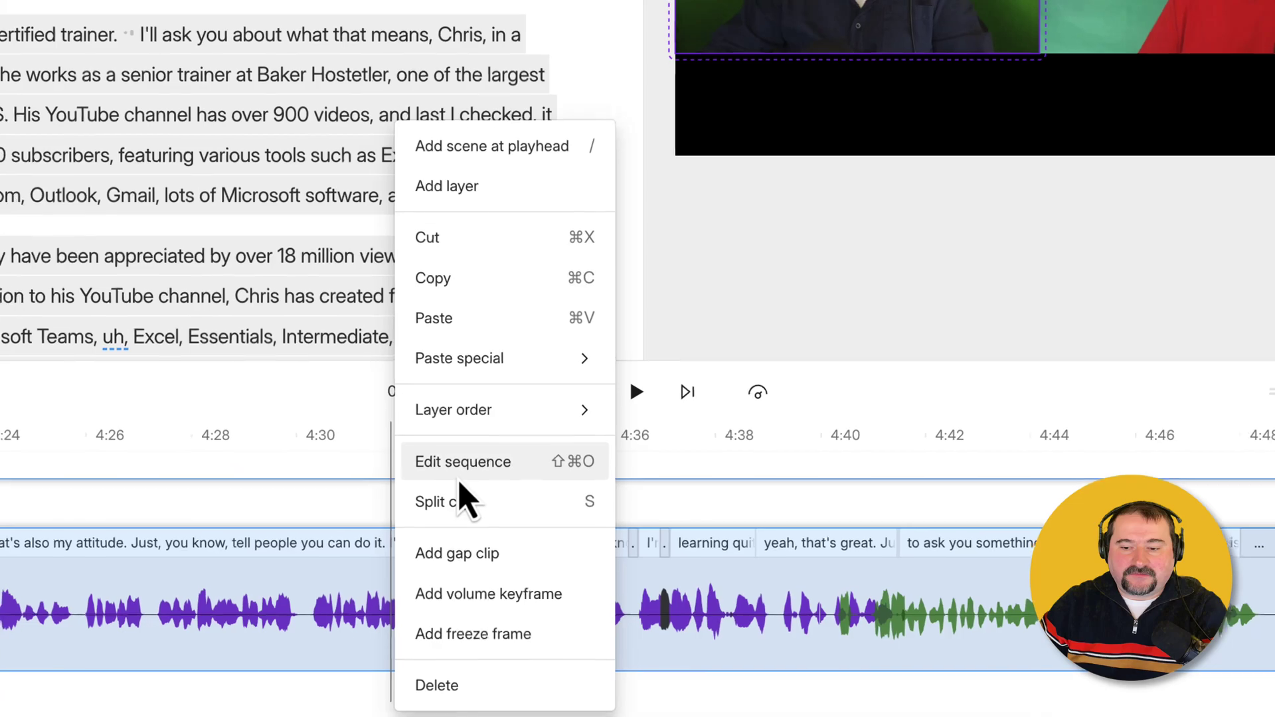
click(457, 445)
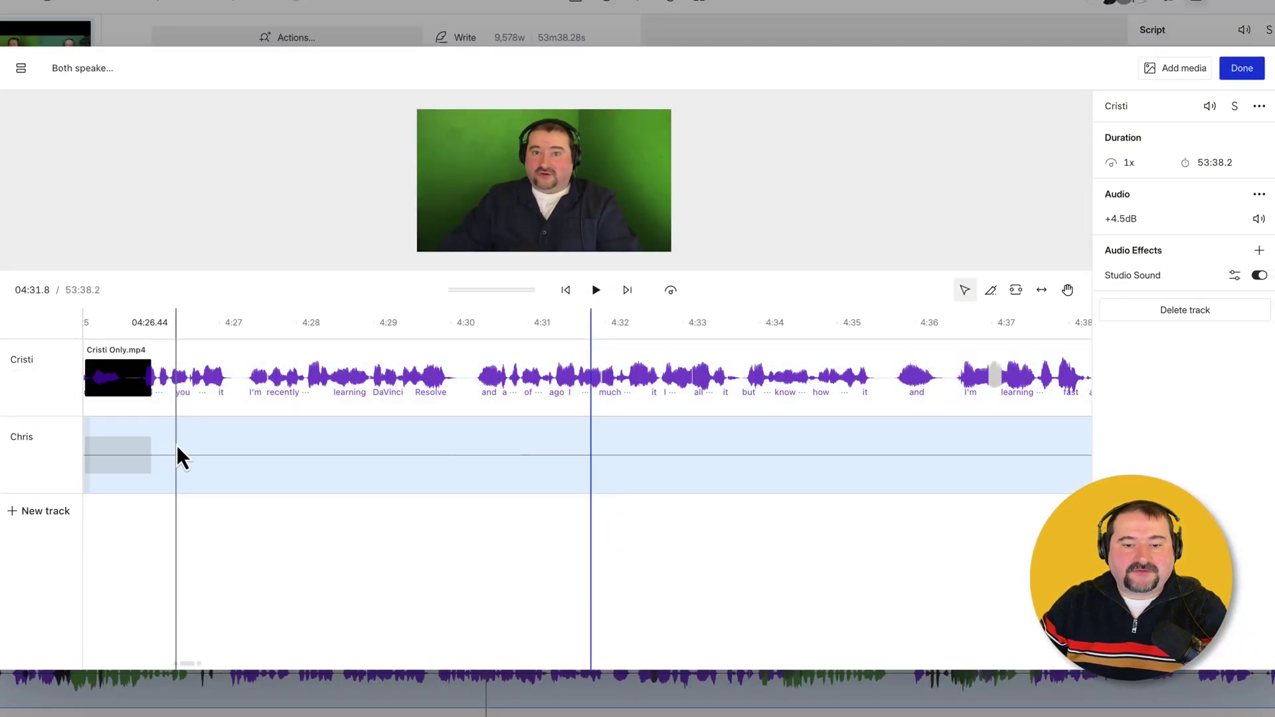
scroll(216, 460, down, 3)
scroll(216, 460, down, 3)
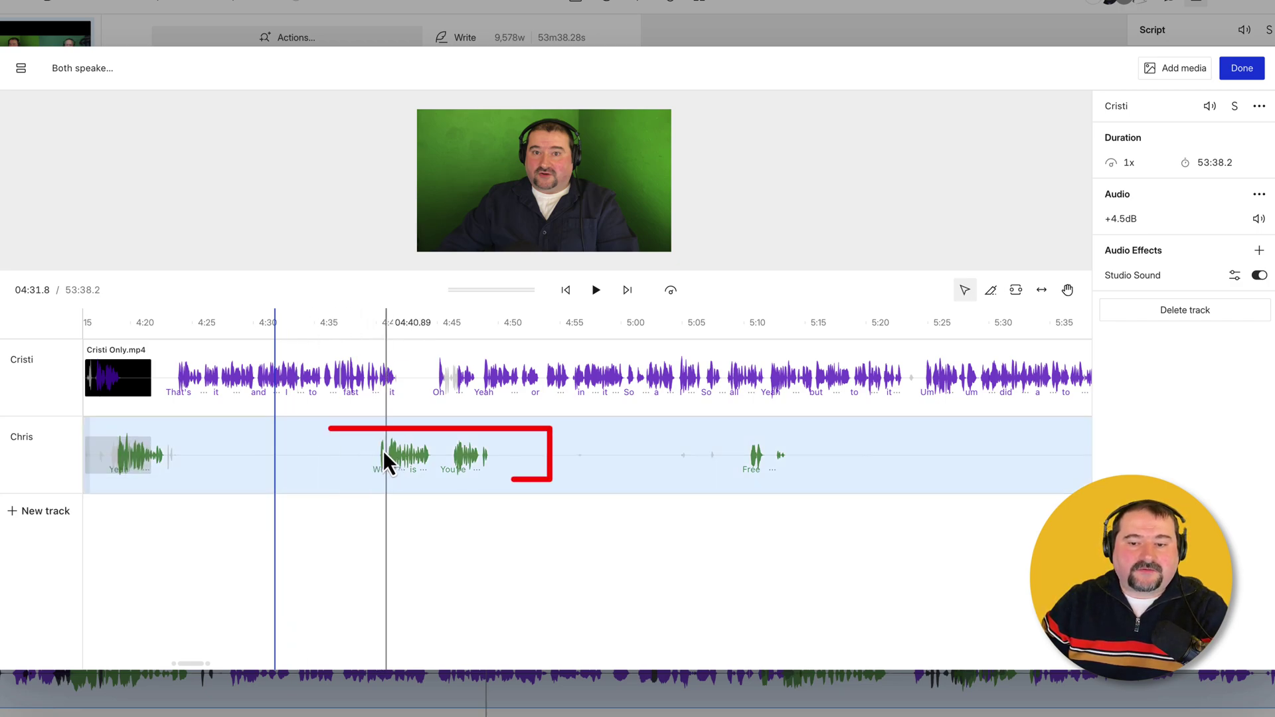
click(380, 457)
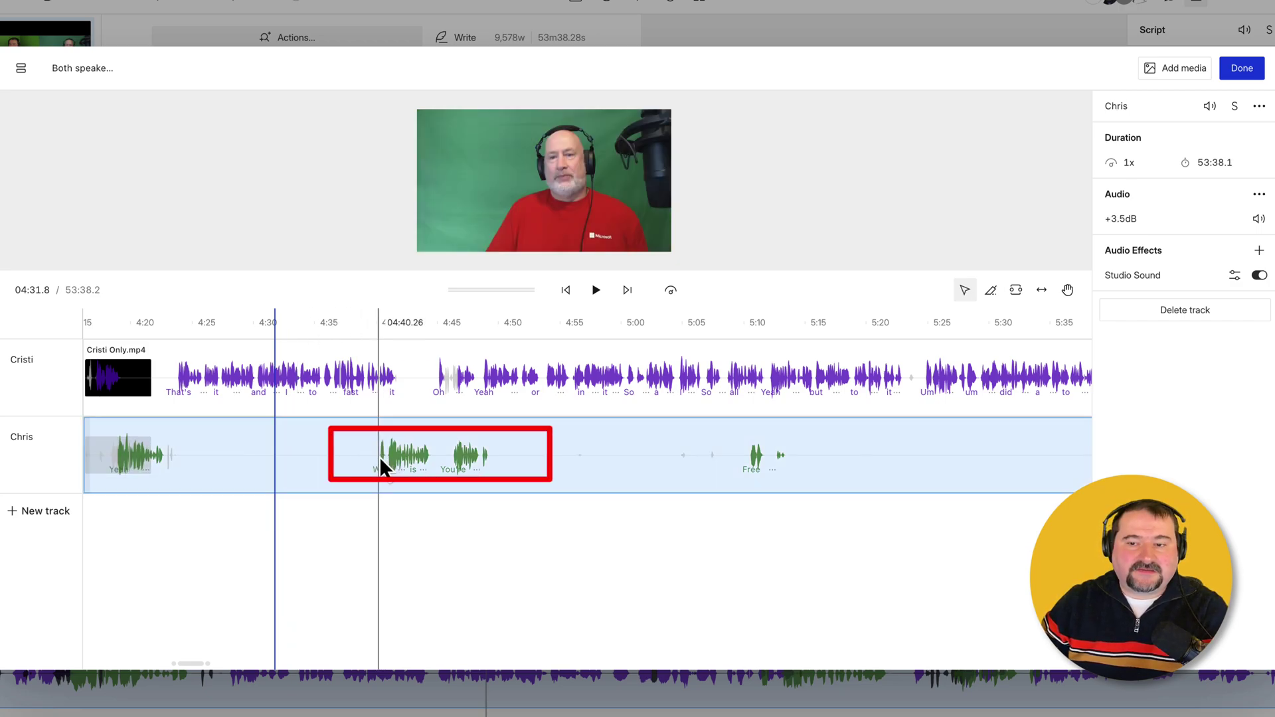
click(444, 387)
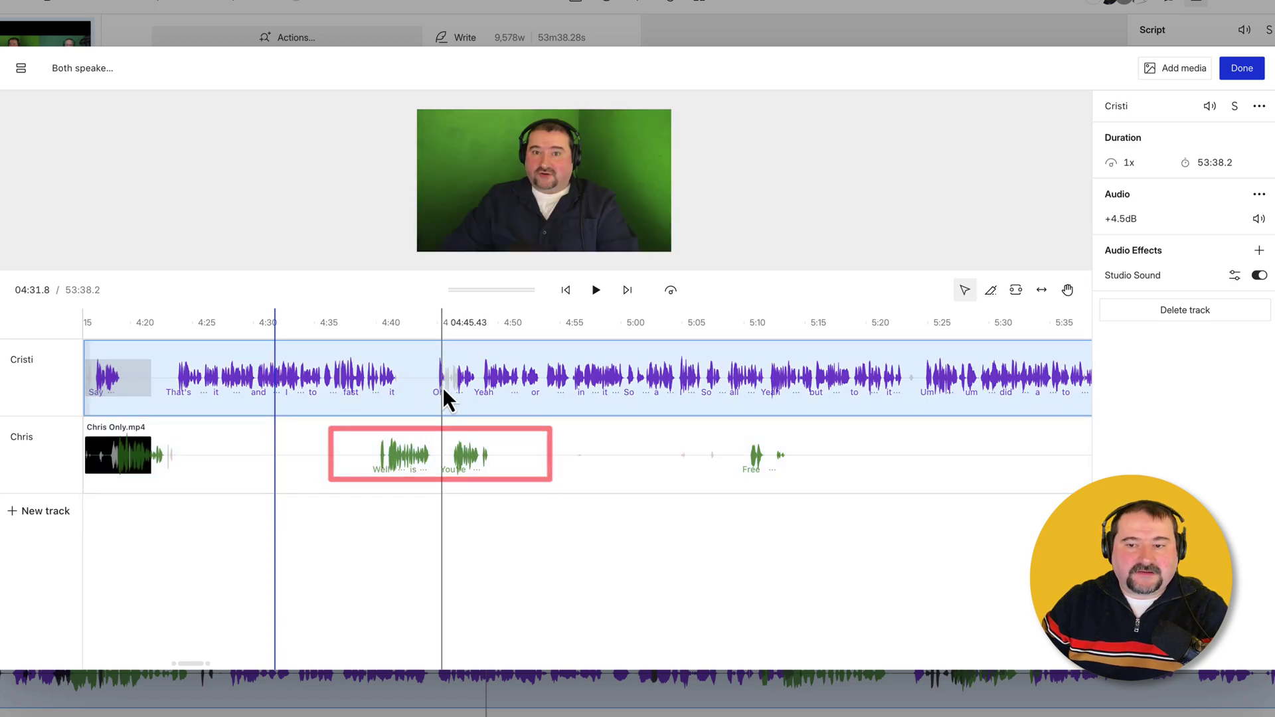
click(462, 452)
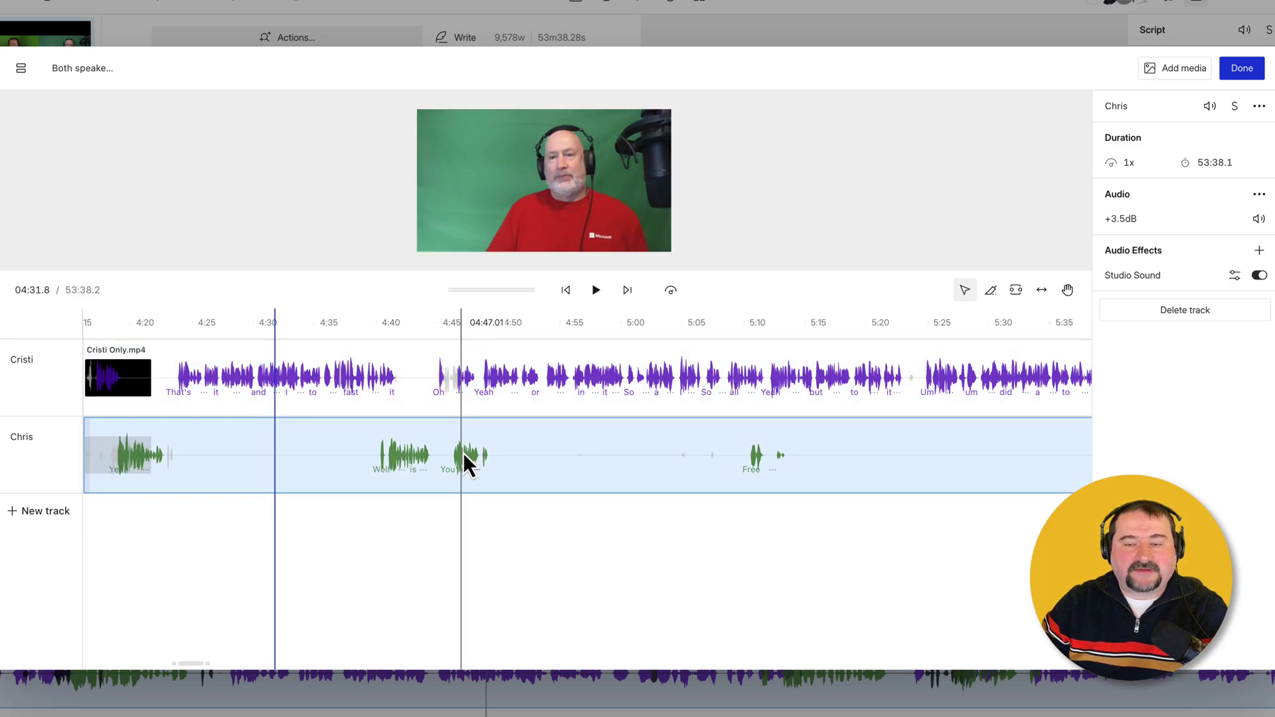
click(1262, 75)
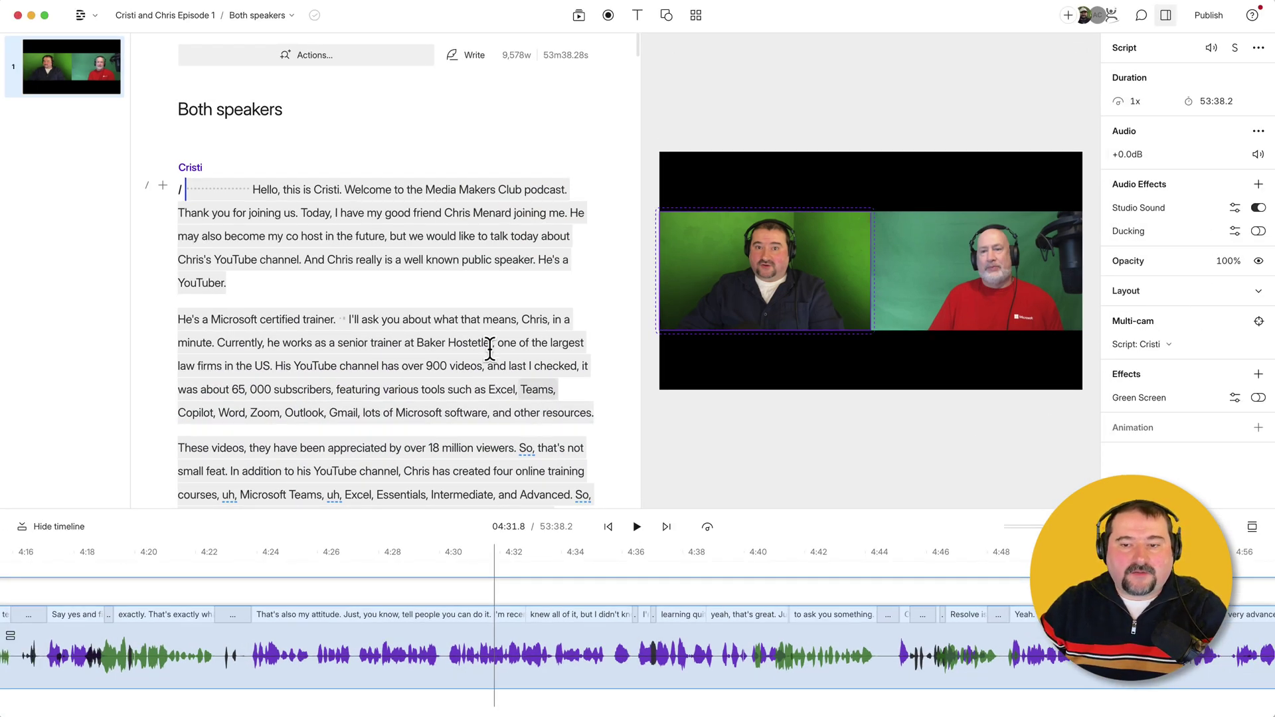
click(422, 256)
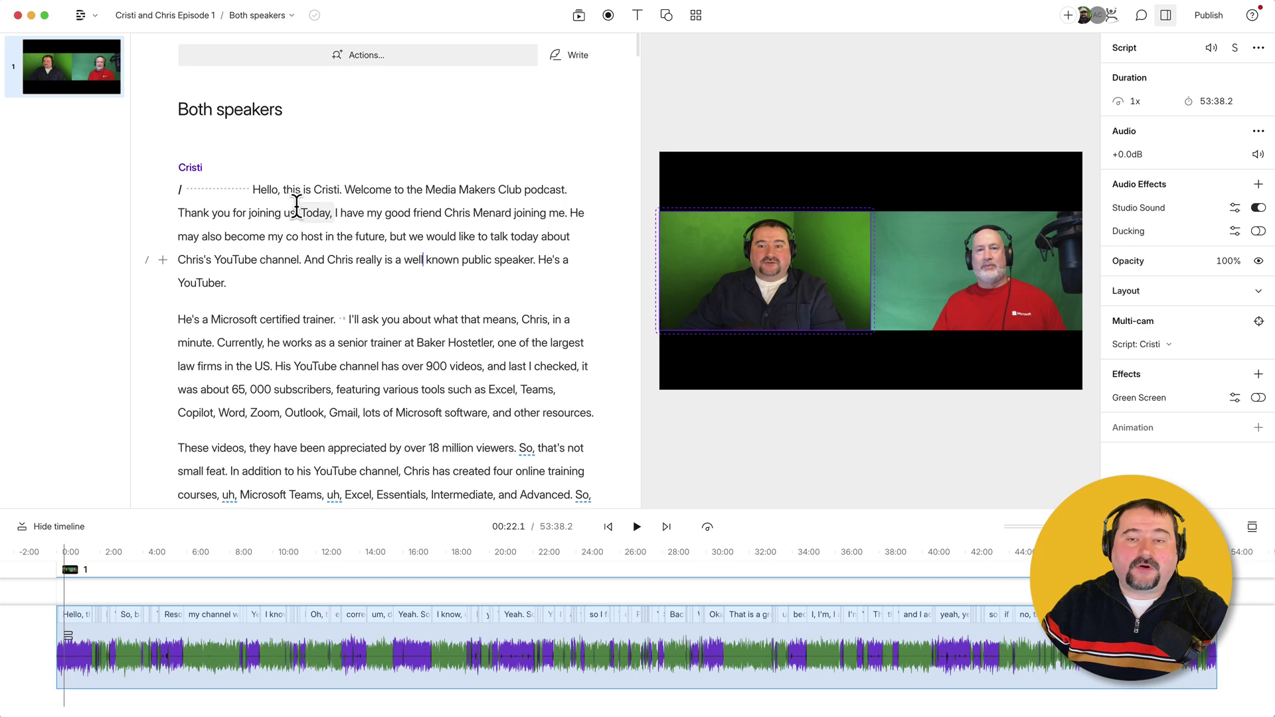
click(840, 73)
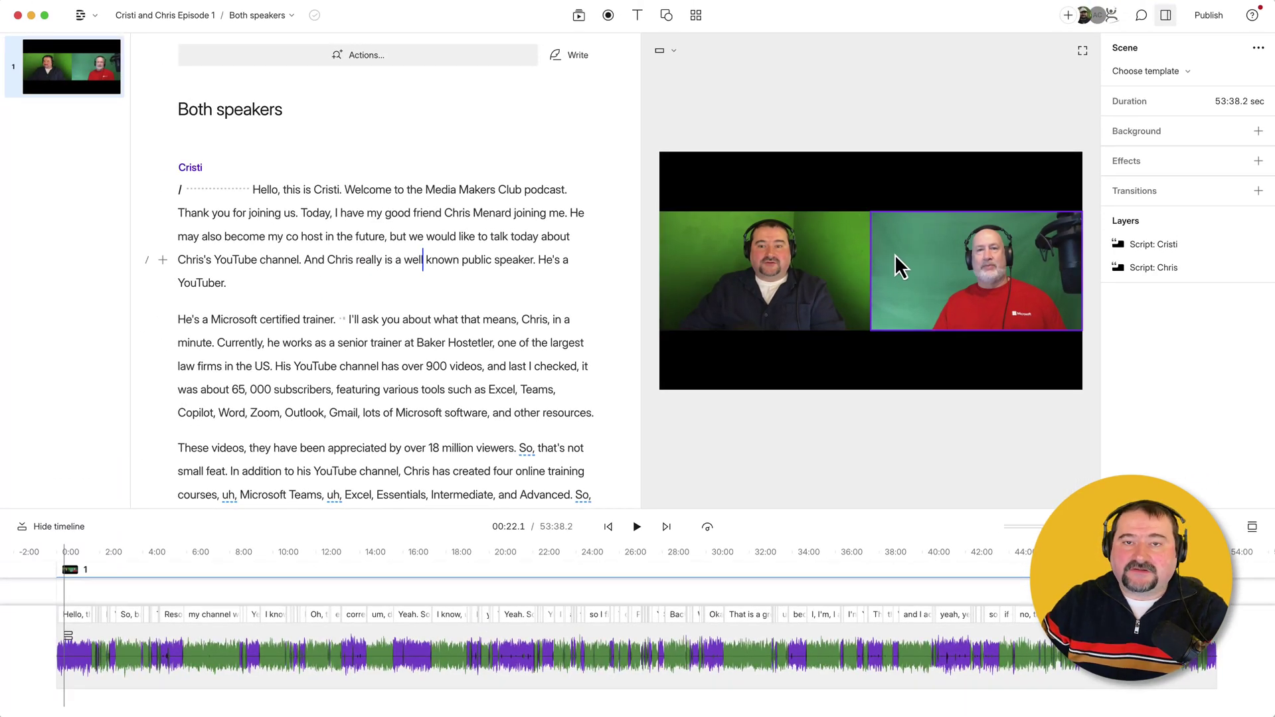
- Delete Chris's video from the scene, then display Cristi's Multi-cam source choices
click(946, 254)
key(BackSpace)
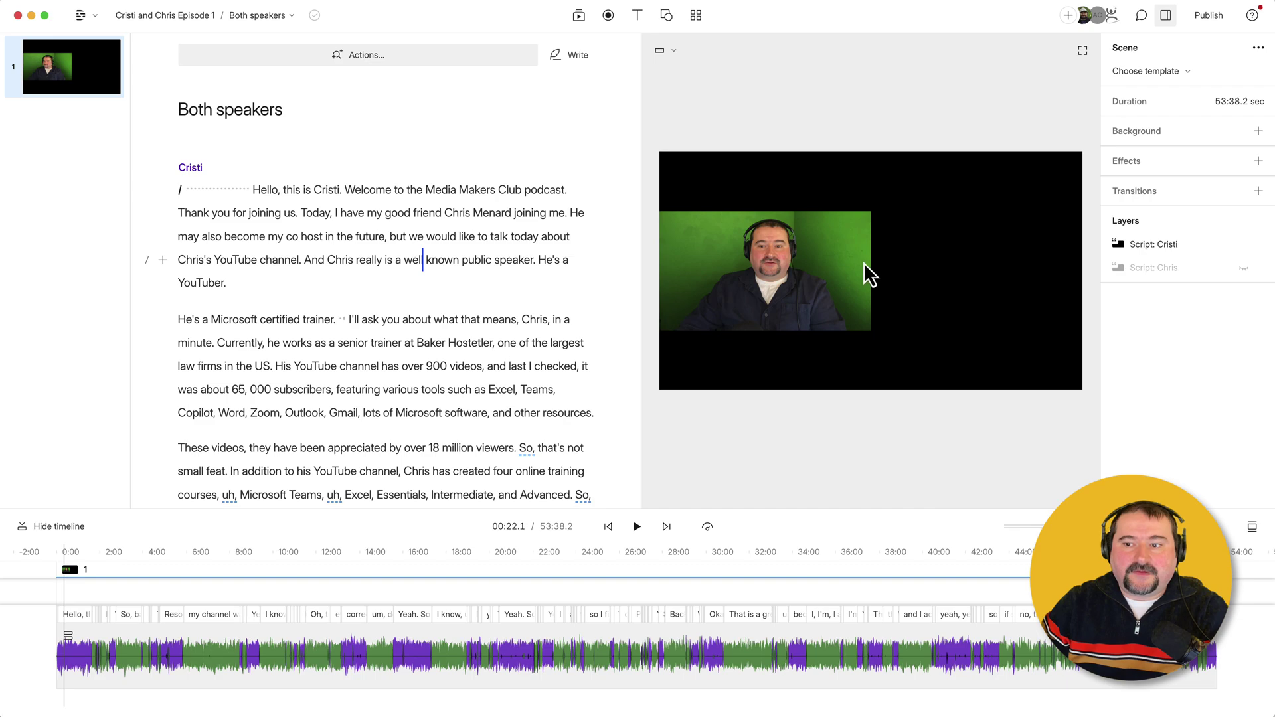
click(806, 259)
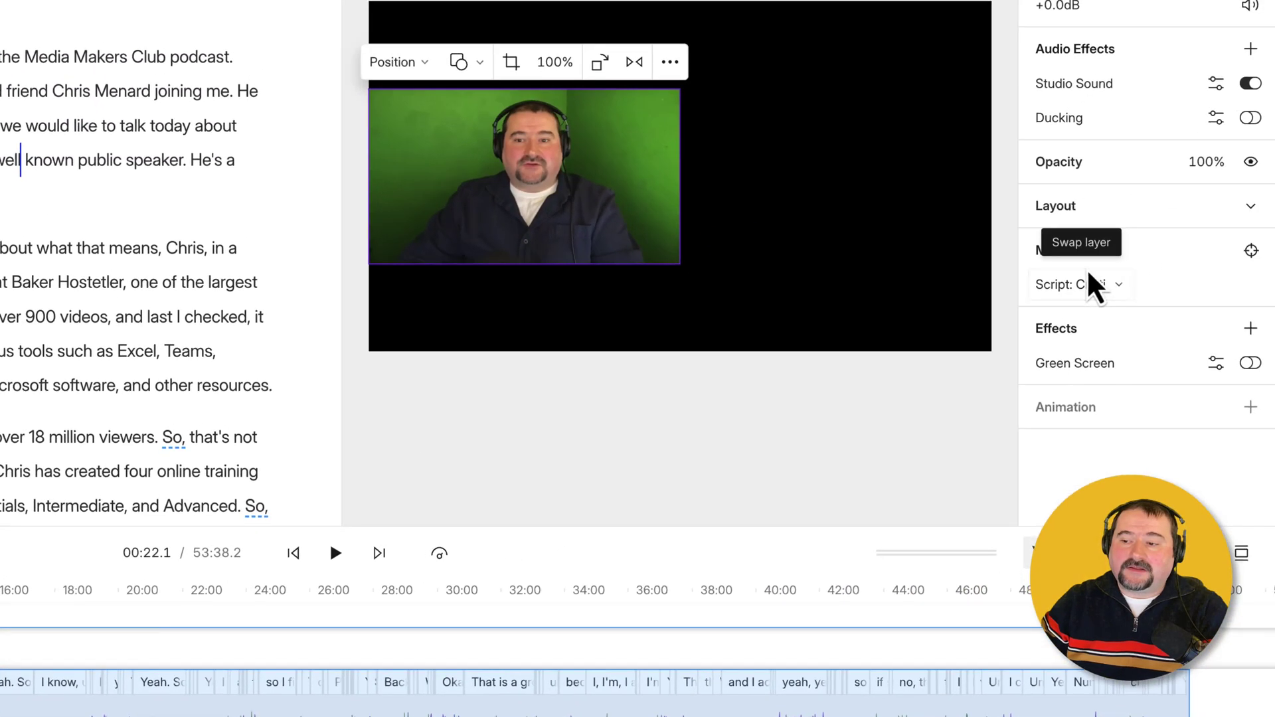
click(1082, 279)
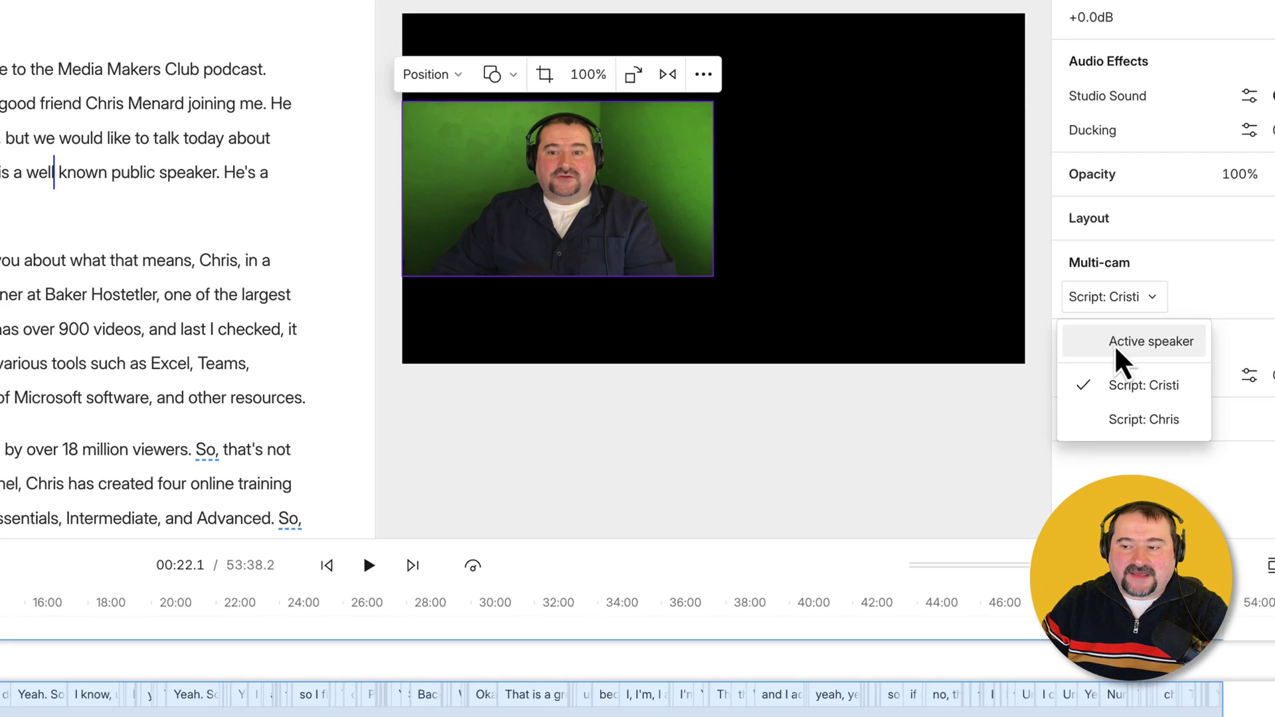
- Set the Multi-cam source to Active speaker to auto-split the episode into speaker scenes
click(1082, 330)
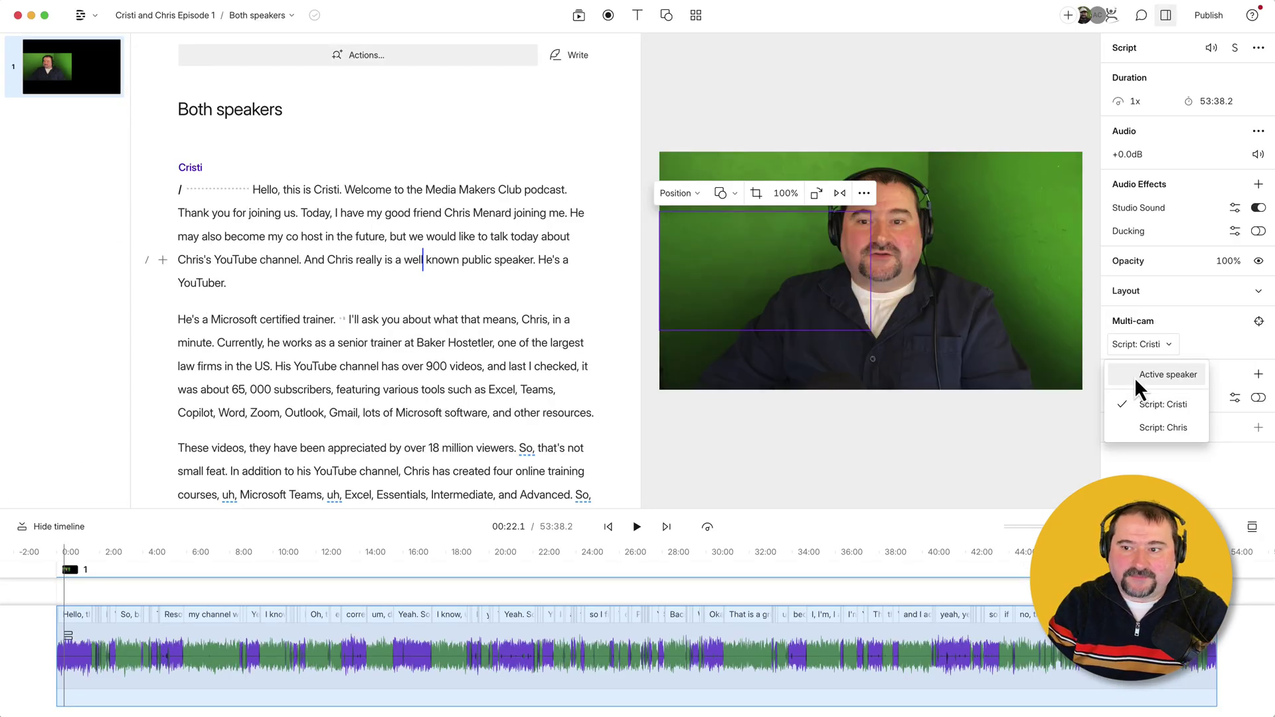
click(1134, 377)
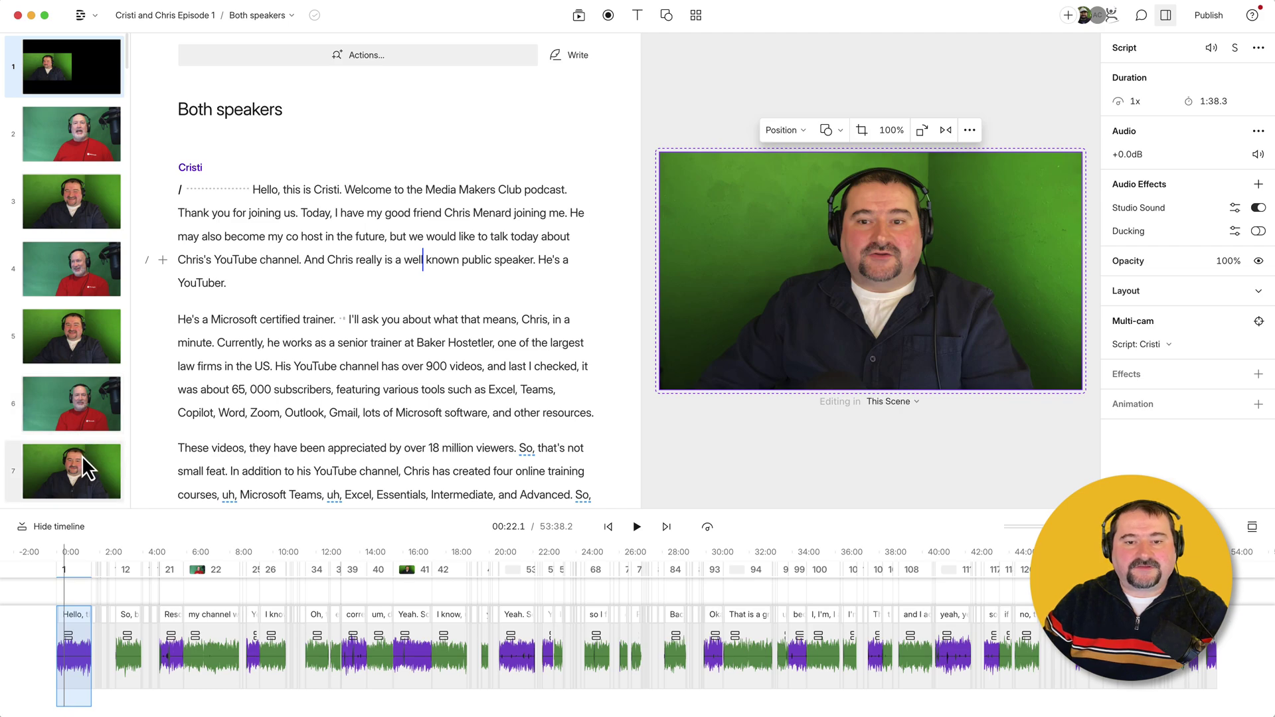
- Scroll the scene thumbnails and open scene 18, where Chris asks about DaVinci Resolve
scroll(83, 463, down, 3)
scroll(83, 452, down, 8)
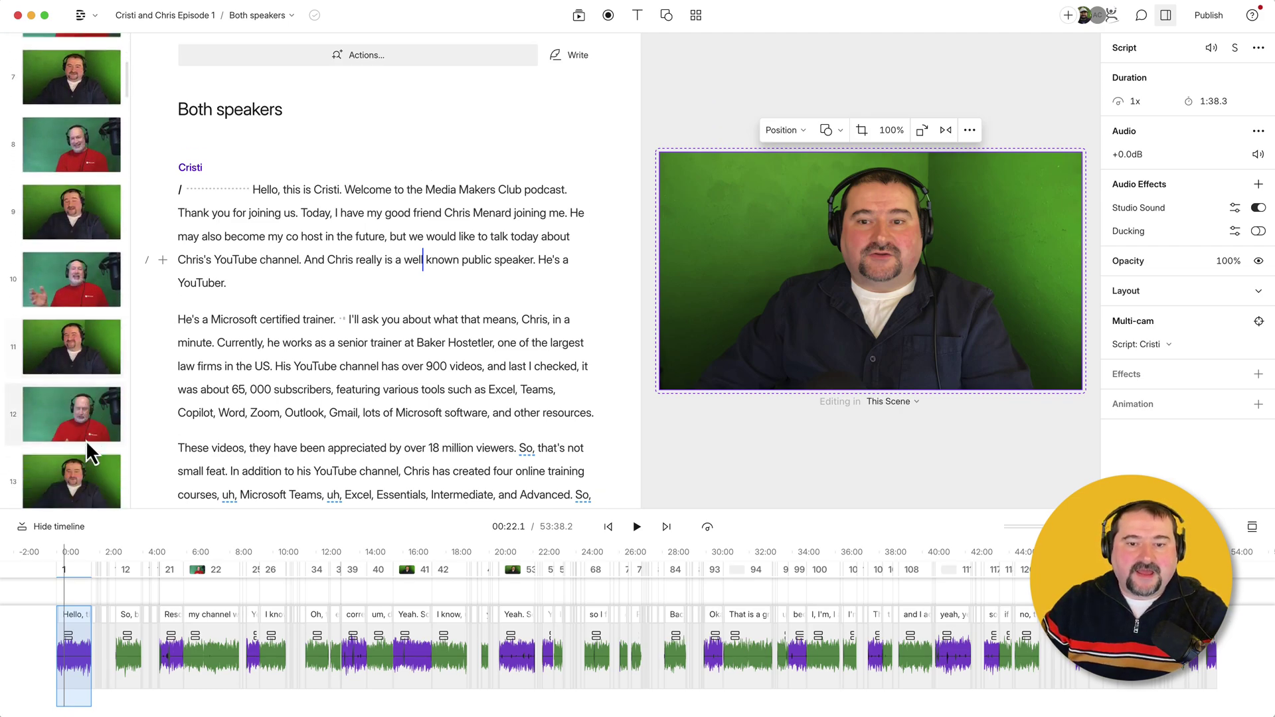
scroll(85, 439, down, 3)
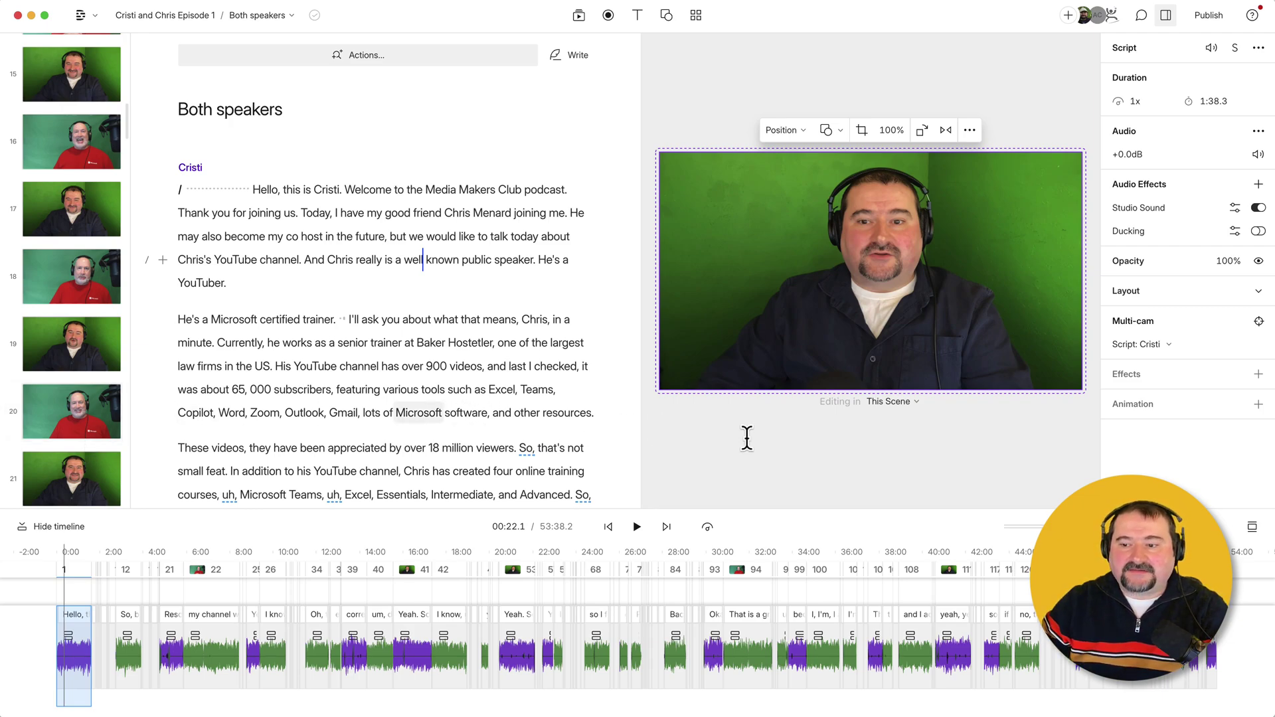
click(815, 451)
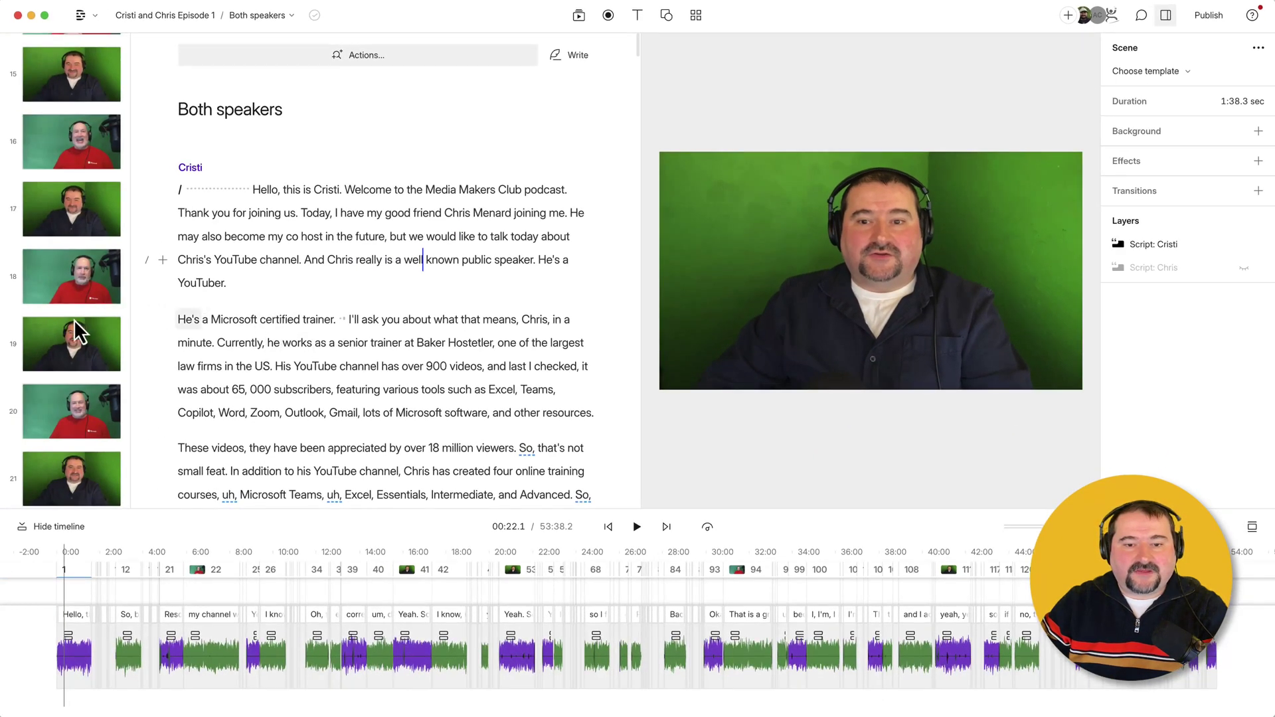
click(55, 278)
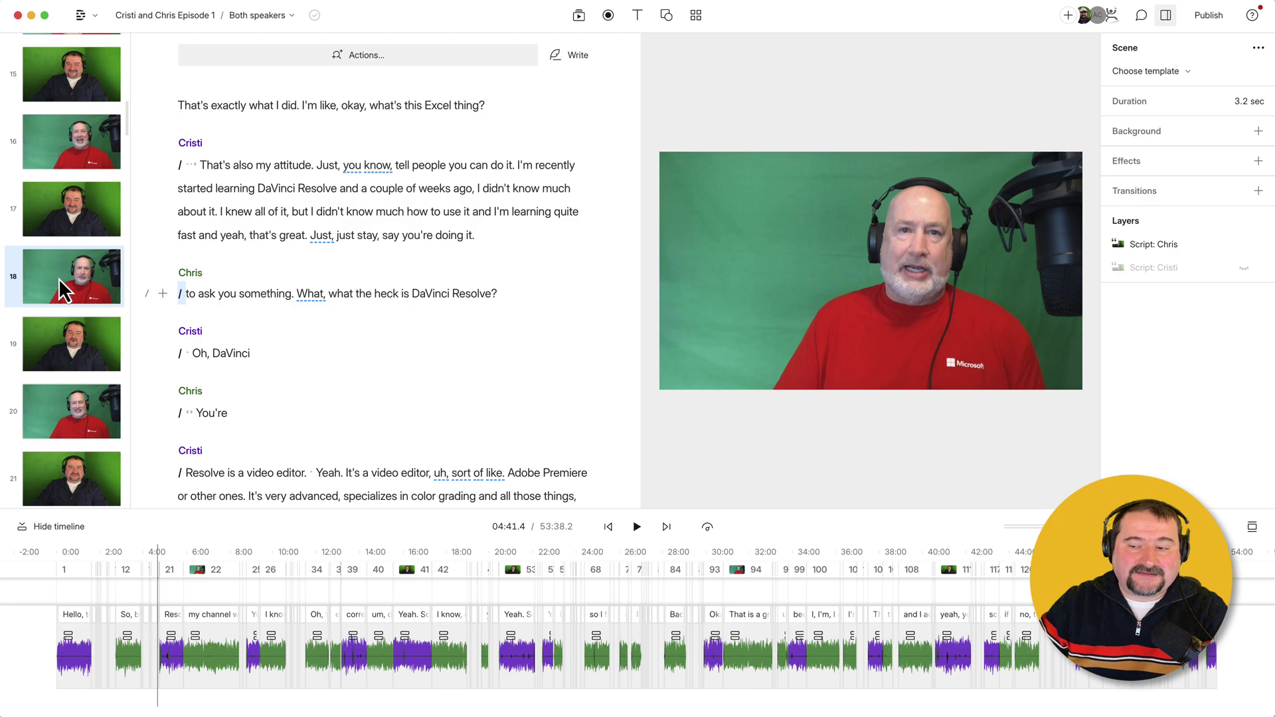
- Change scene 18's Multi-cam source from Script: Chris to Script: Cristi
click(862, 301)
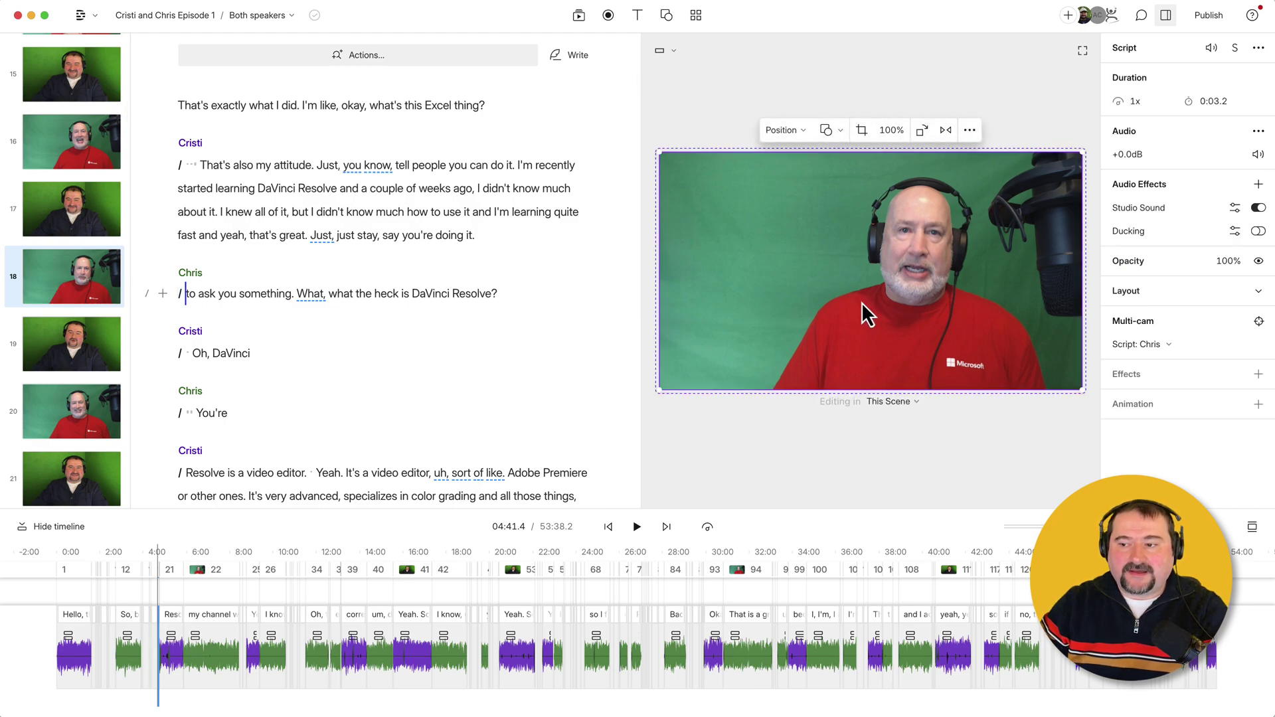
click(879, 435)
click(879, 293)
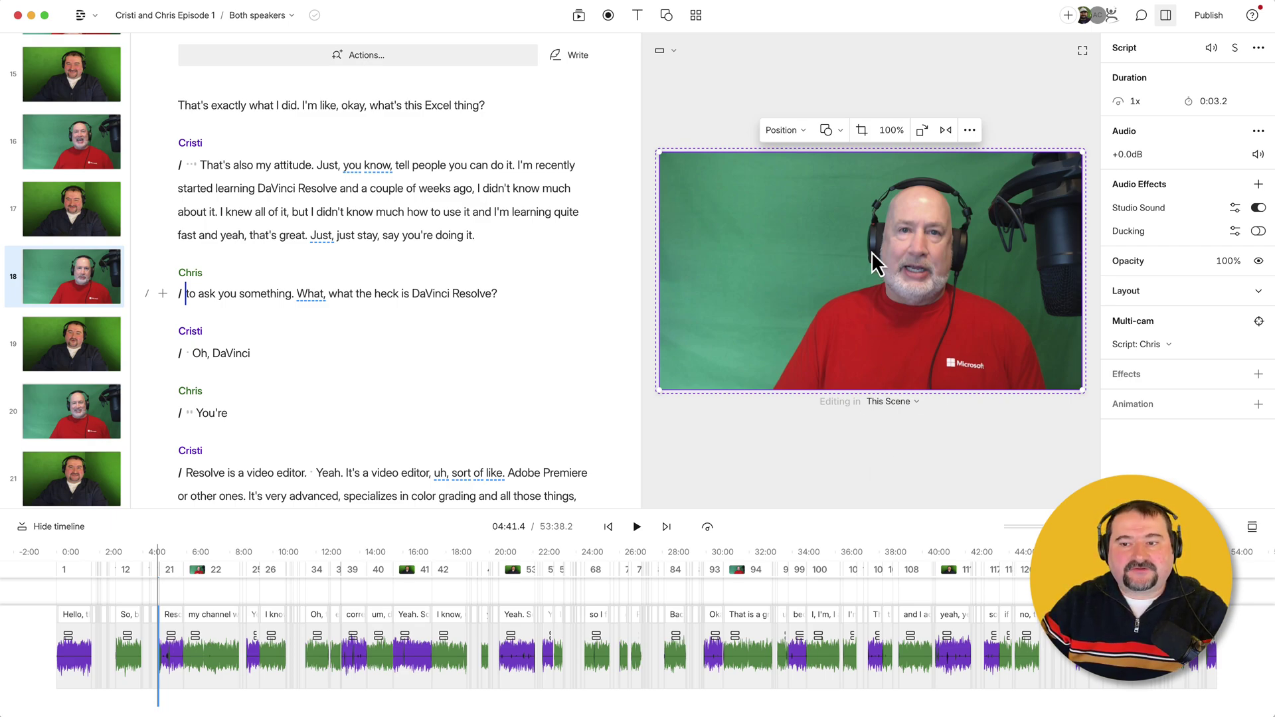
click(1152, 349)
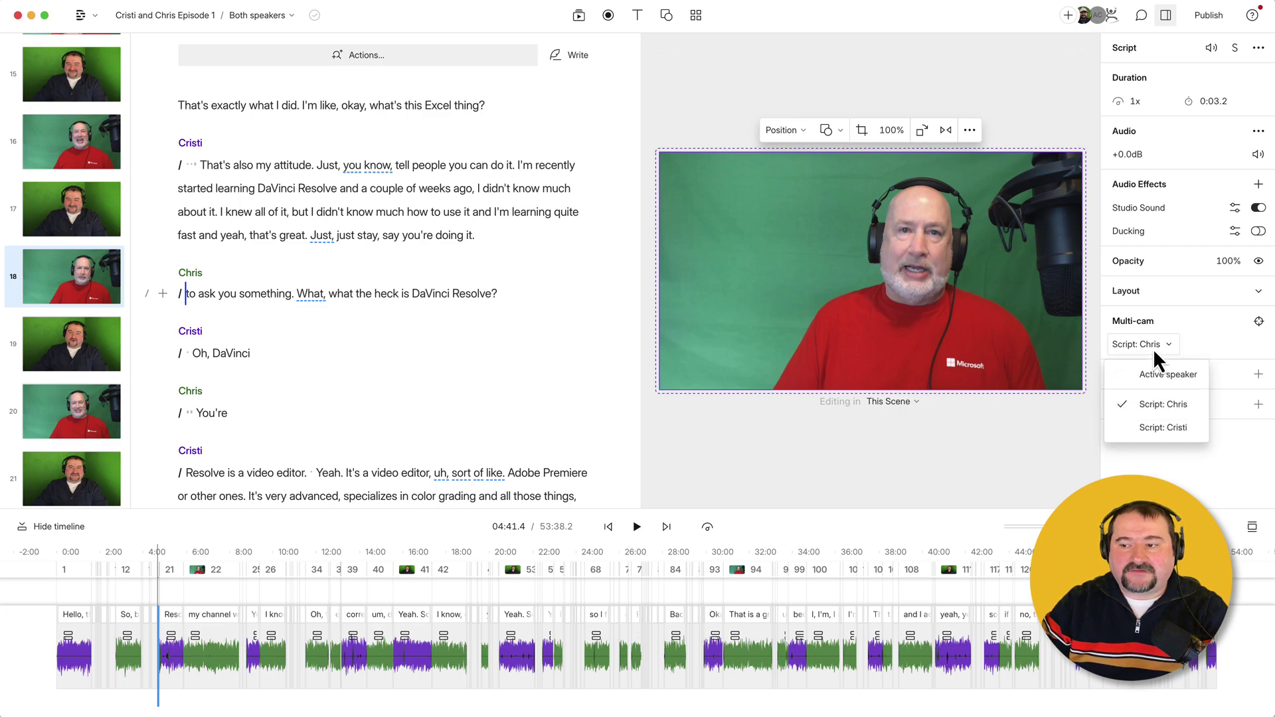
click(1146, 427)
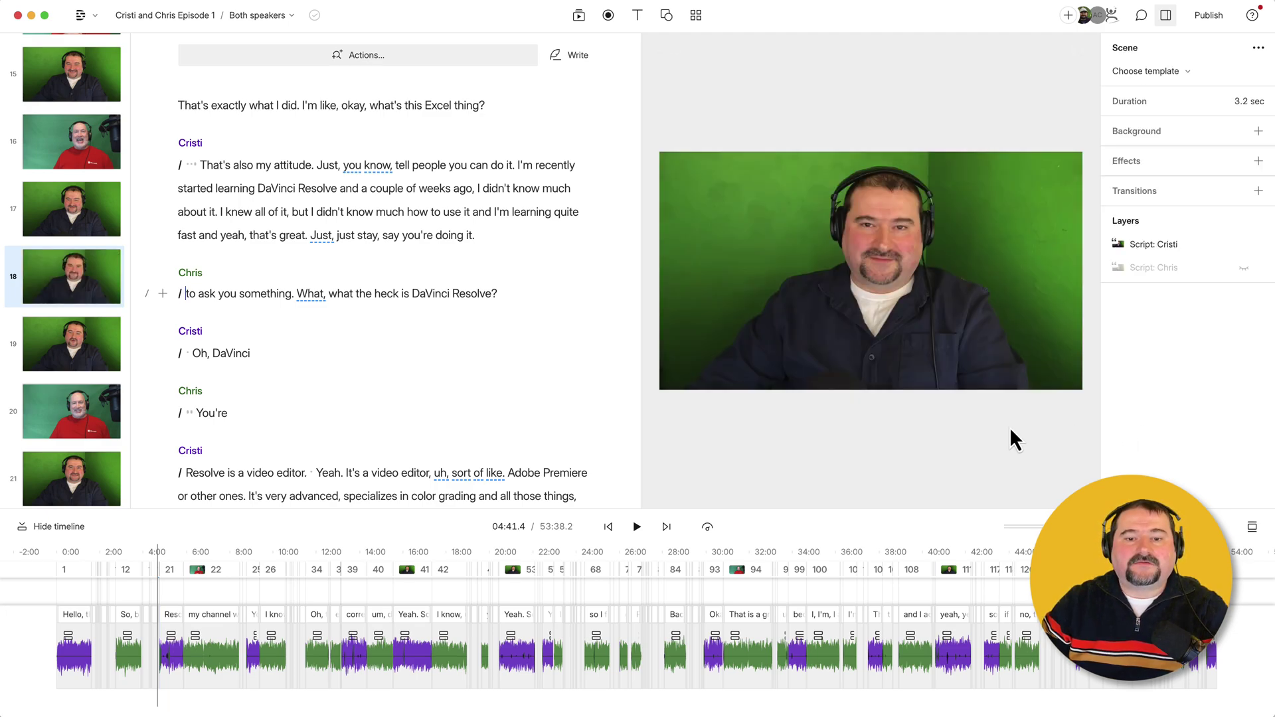
- Undo scene 18's camera change back to Chris, then move up to scene 17
key(super+z)
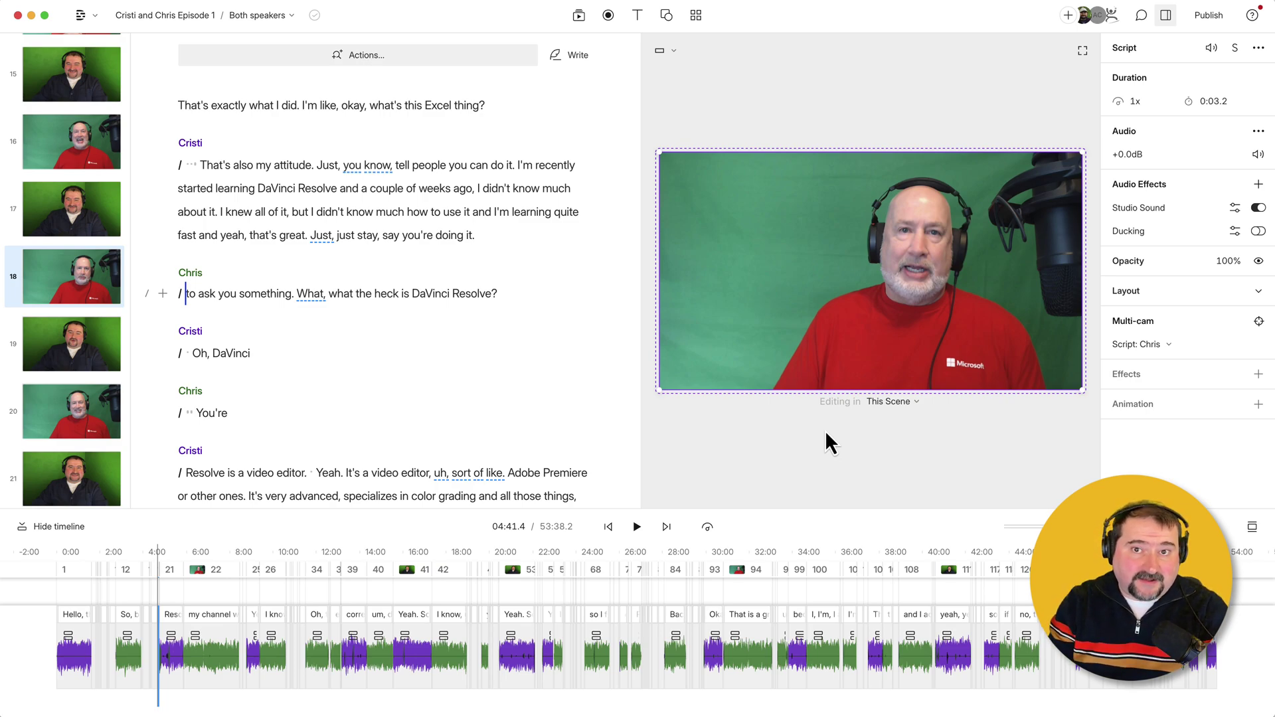
click(875, 319)
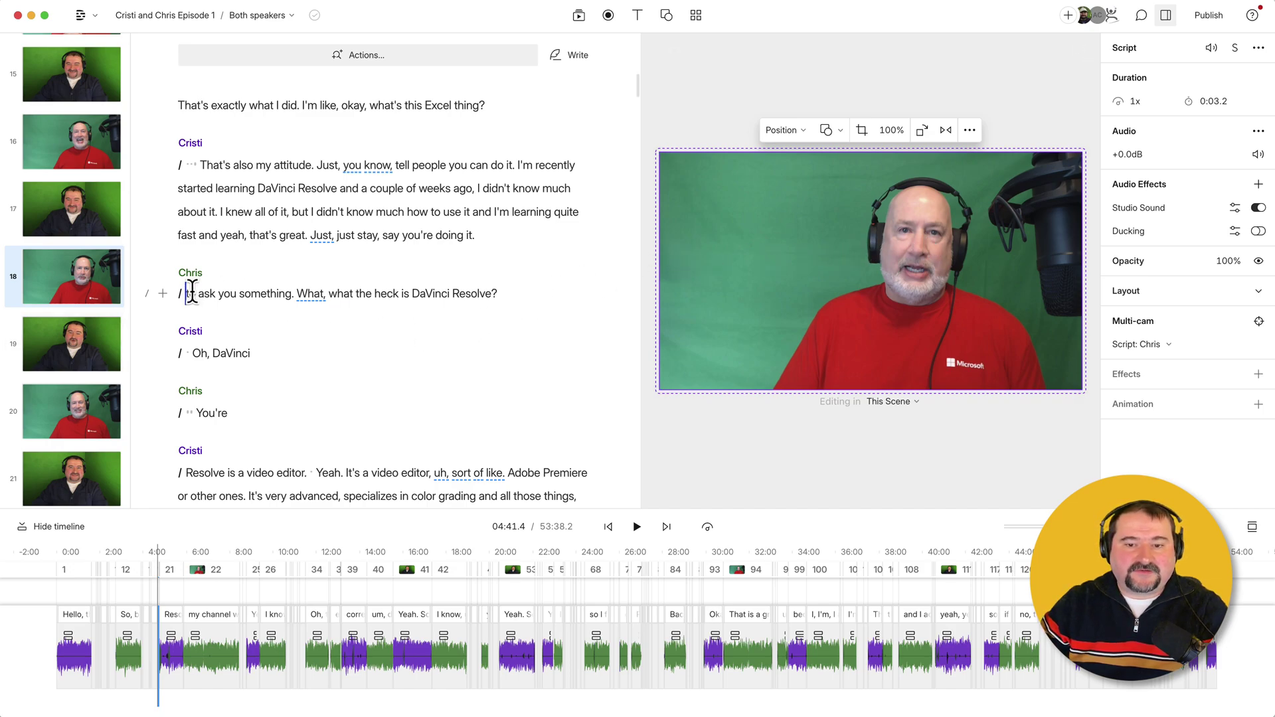
key(Up)
key(Up)
key(Up)
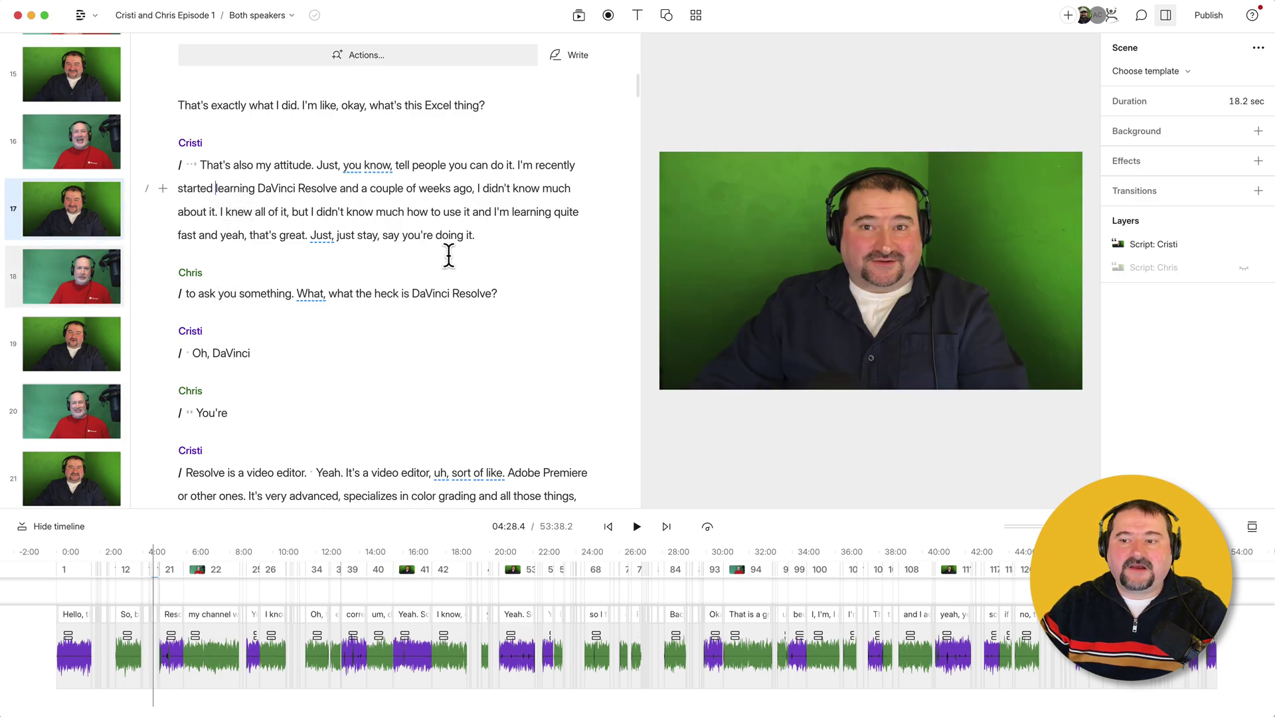
- Crop Cristi's video in scene 17 to the left half of the frame
click(813, 261)
drag(1082, 277, 877, 276)
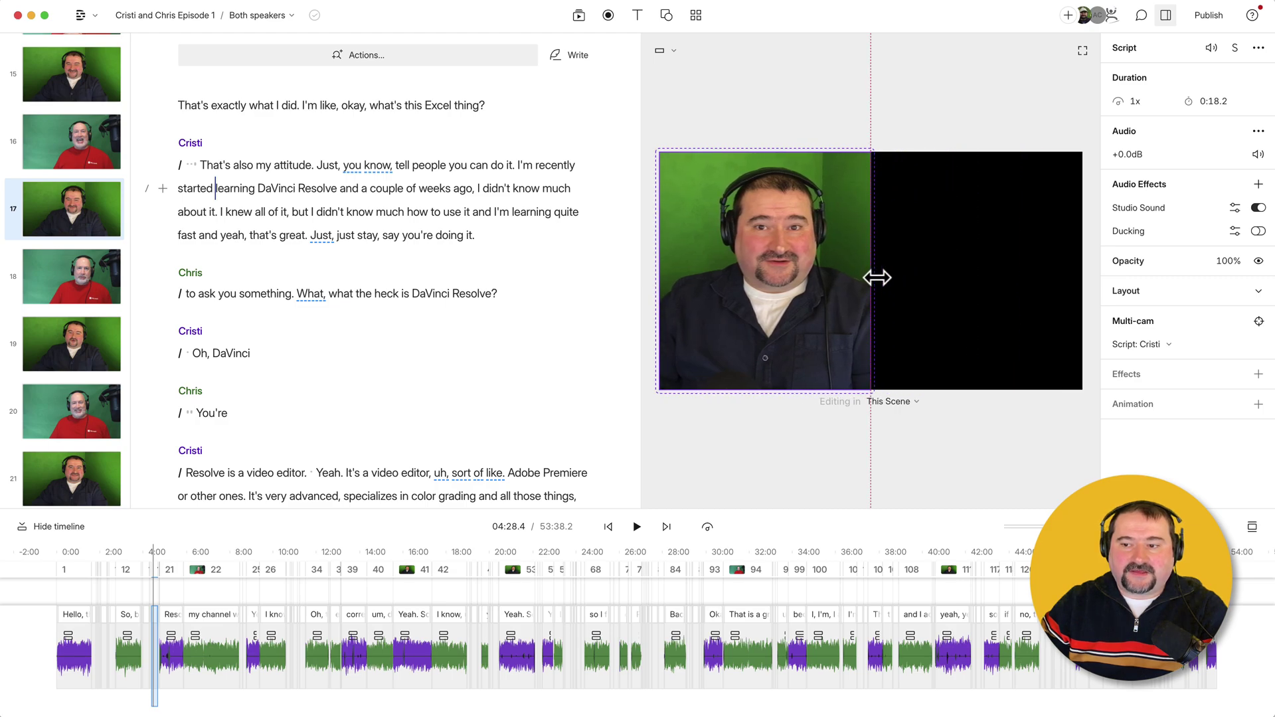
click(961, 274)
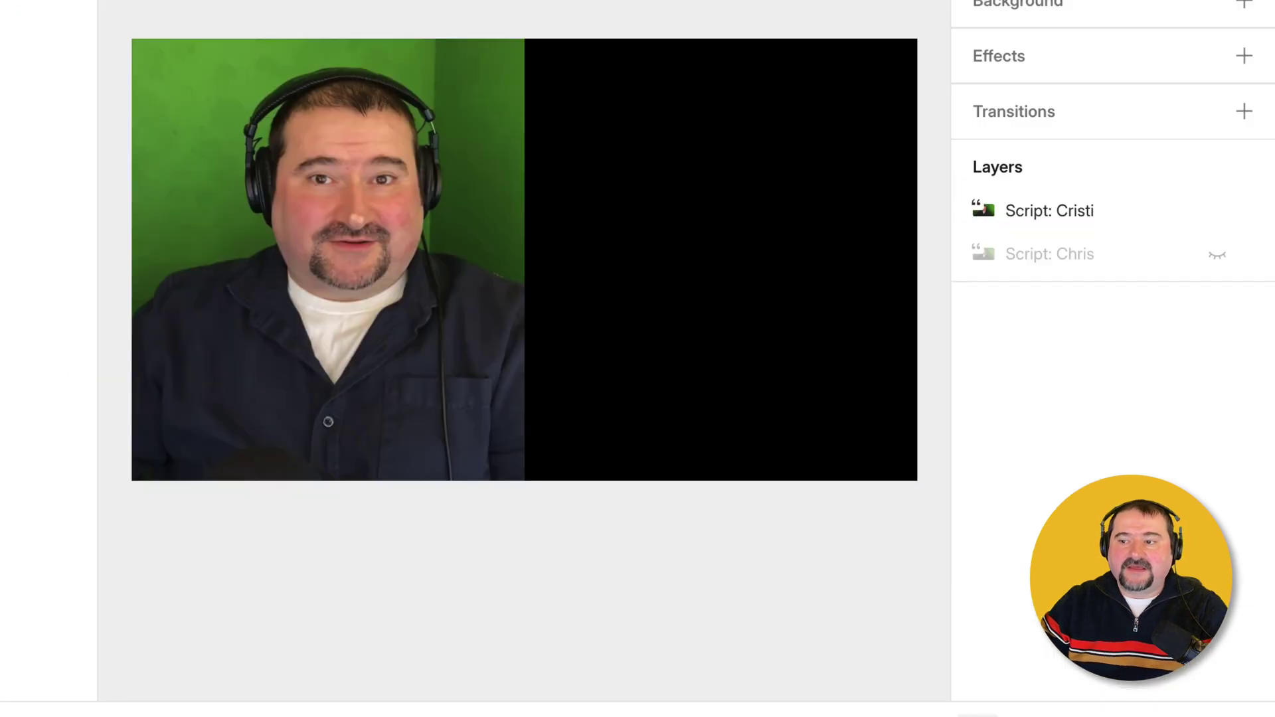
mouse_move(1176, 272)
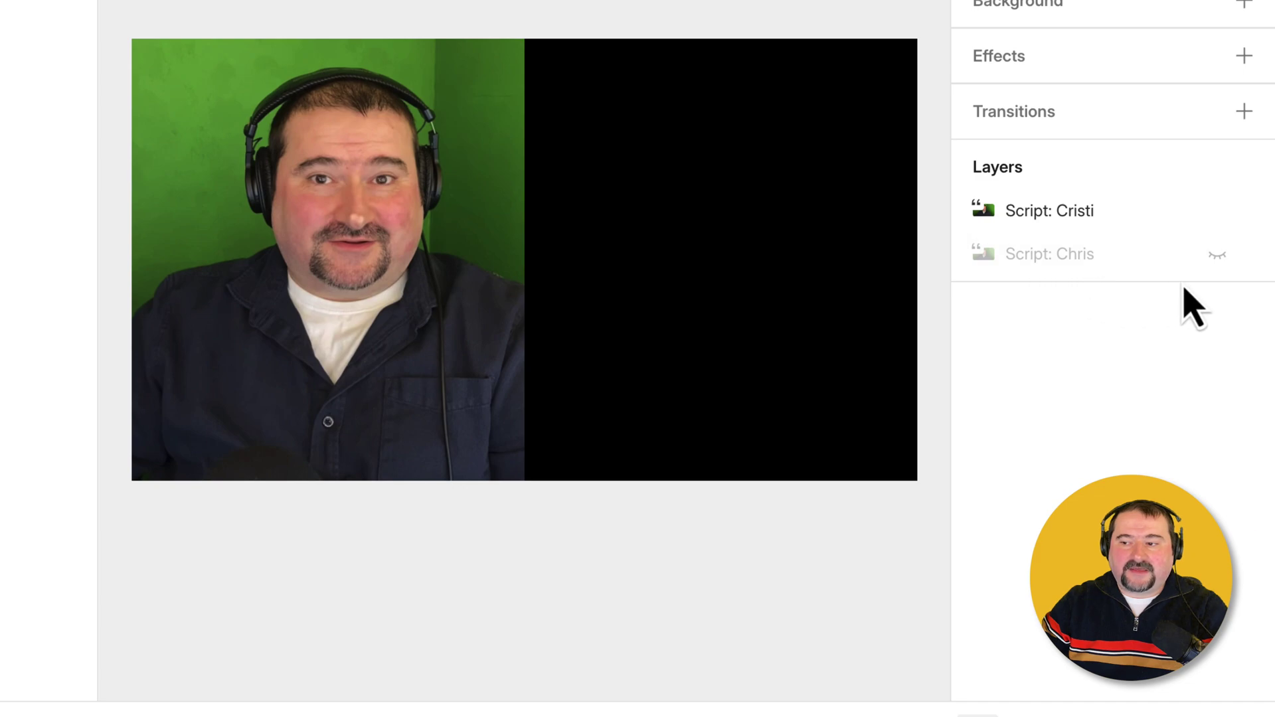
- Unhide the Script: Chris layer, then move, enlarge and narrow Chris's clip
click(1219, 258)
click(698, 279)
drag(649, 277, 749, 227)
drag(726, 370, 714, 479)
drag(326, 203, 515, 193)
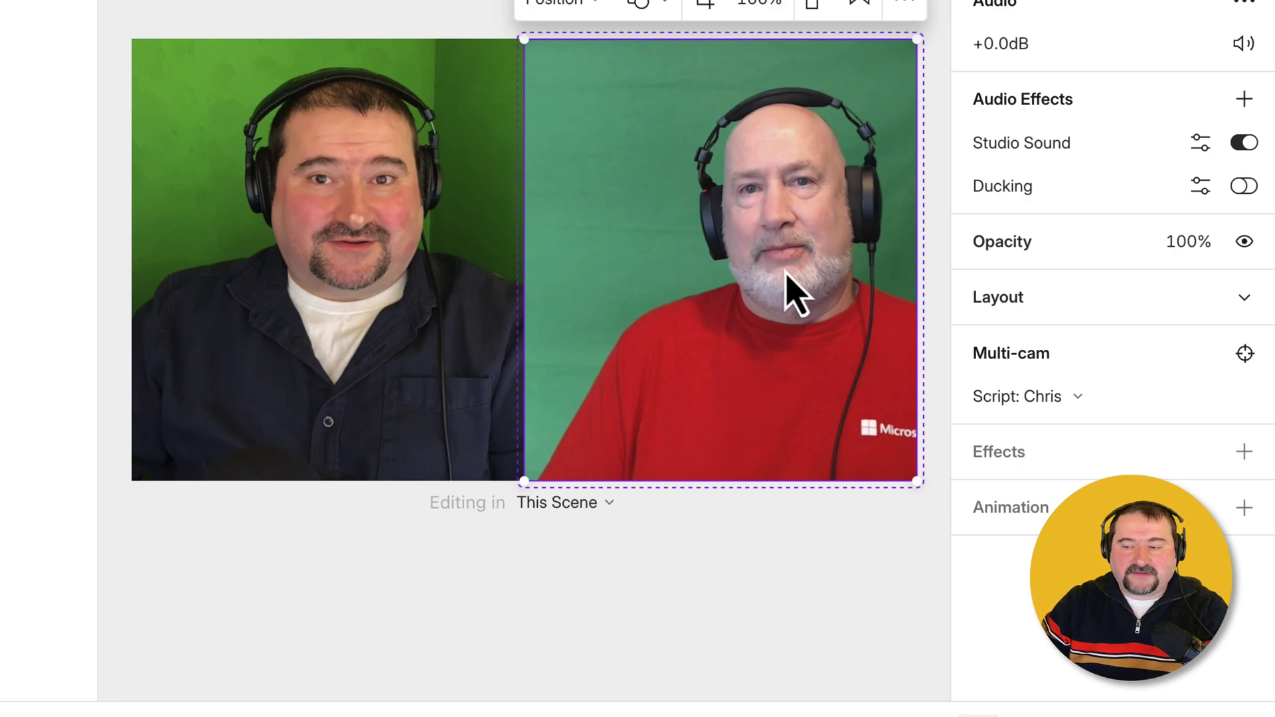
- Adjust Chris's crop and fit his clip into the right half beside Cristi
double_click(788, 266)
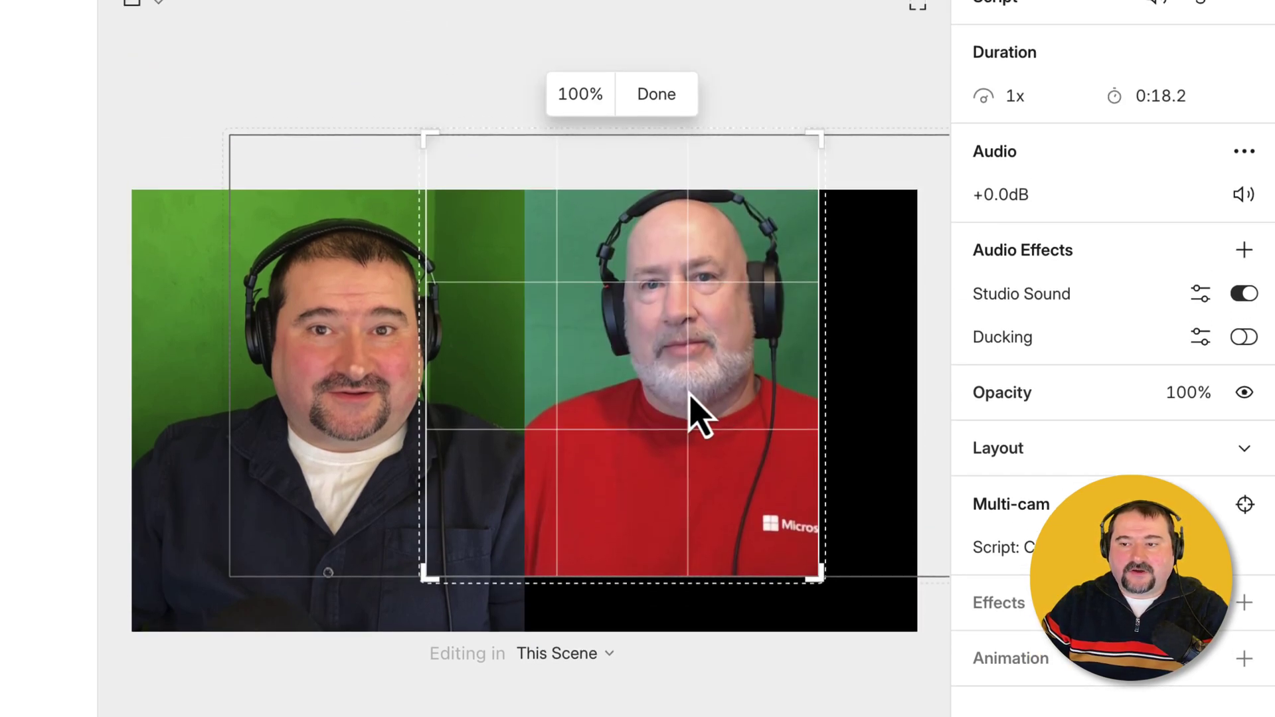
click(655, 64)
drag(634, 283, 701, 400)
double_click(744, 396)
key(Return)
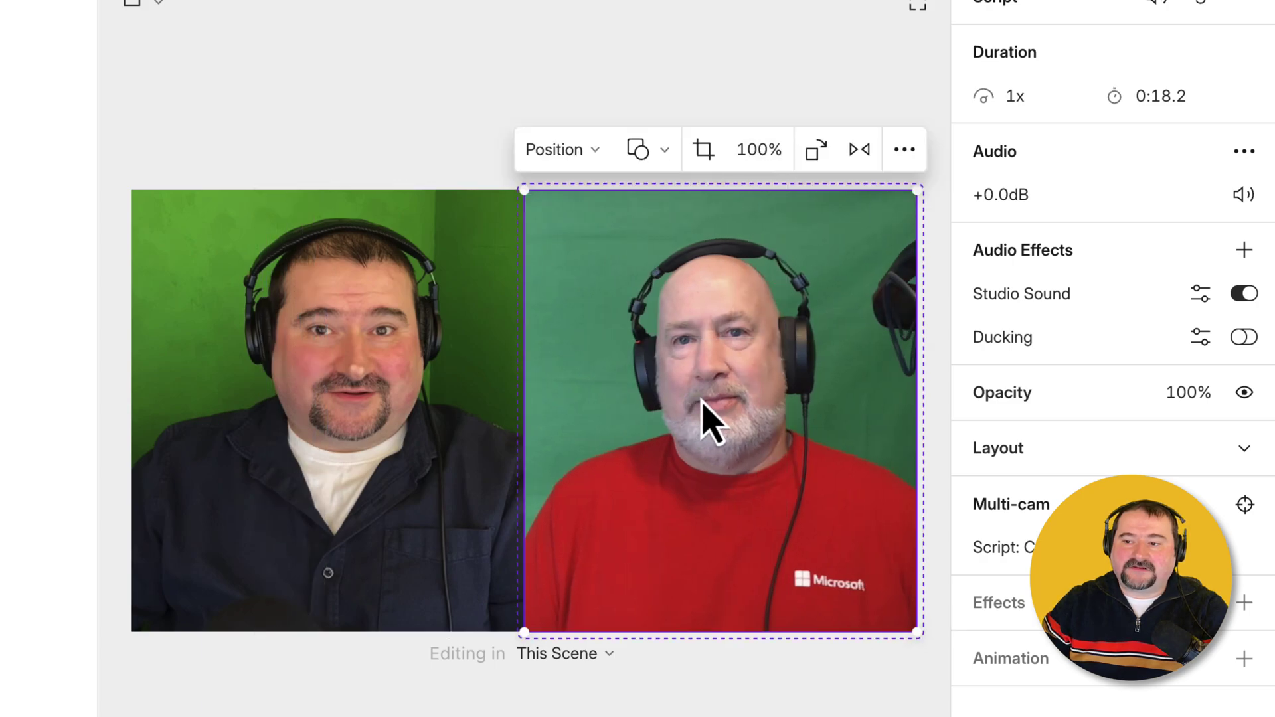
key(Escape)
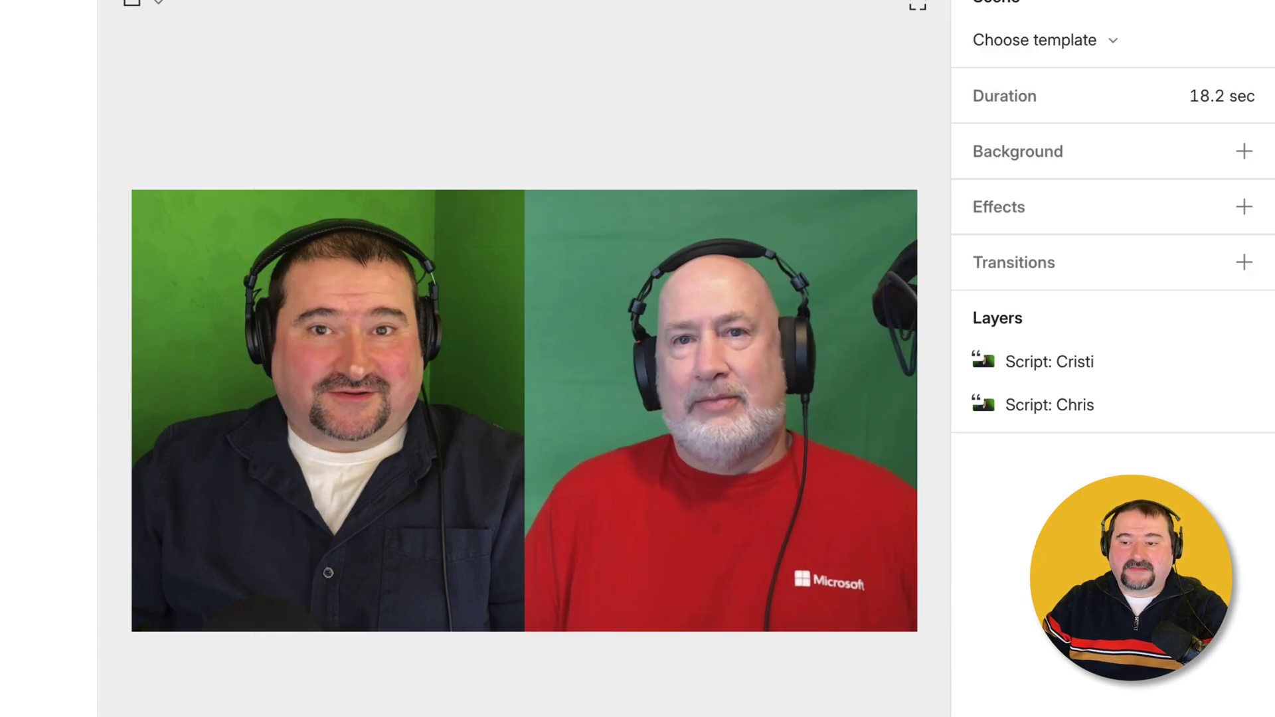
click(677, 417)
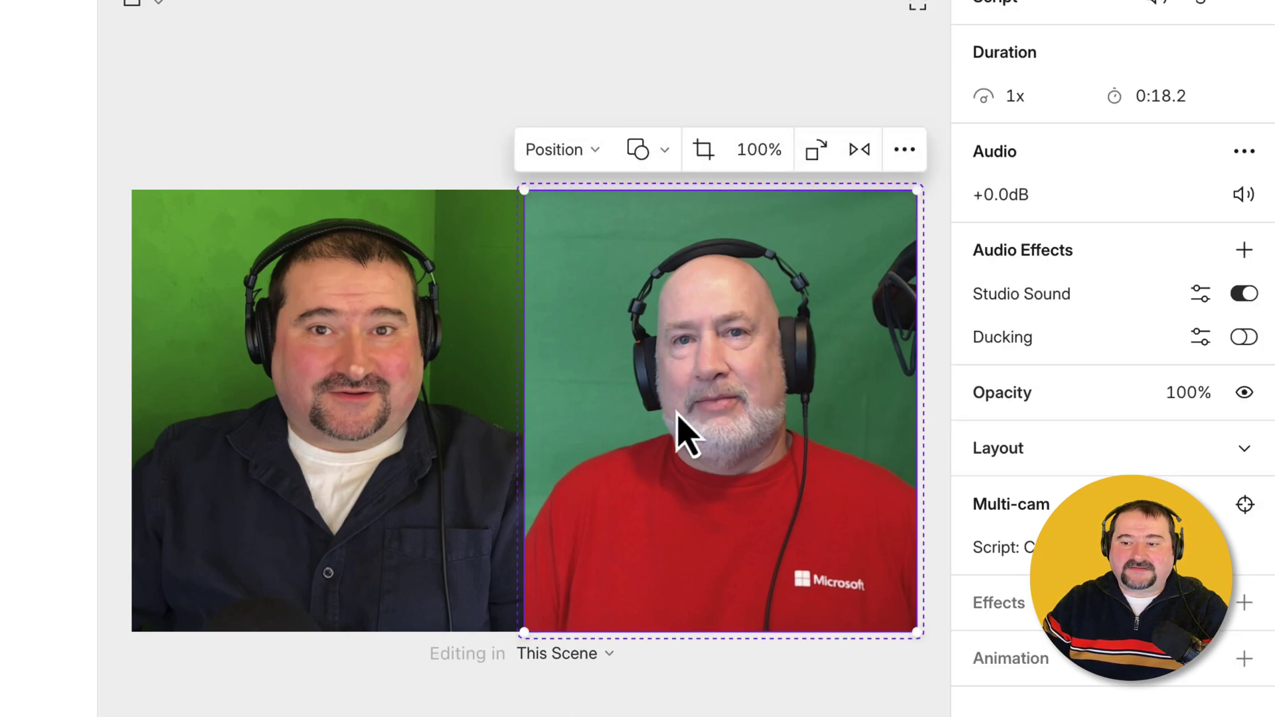
click(484, 265)
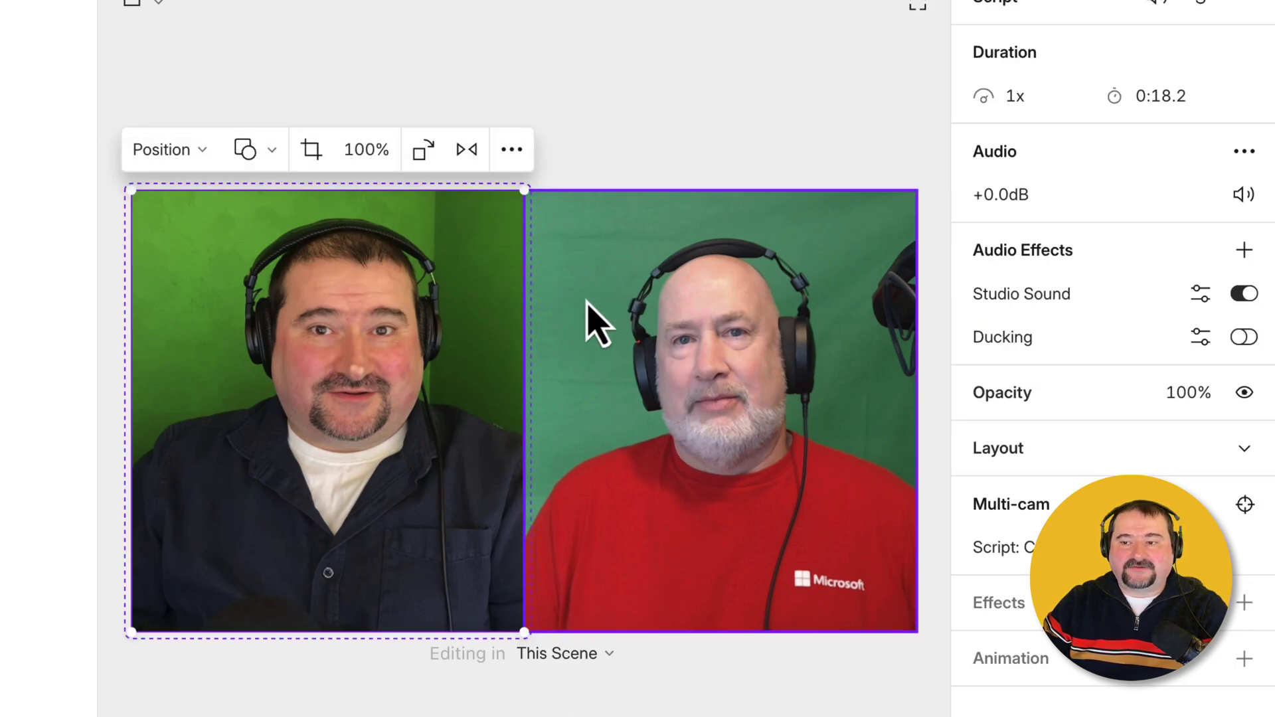
click(558, 667)
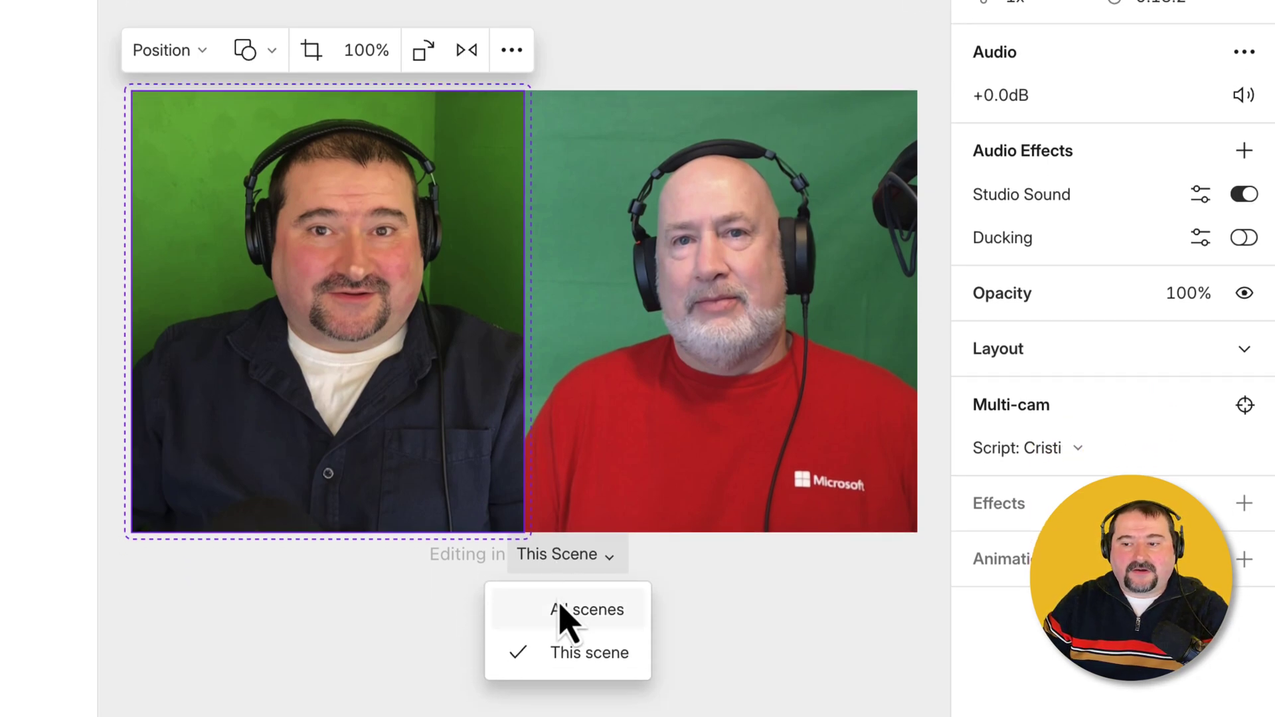
click(318, 686)
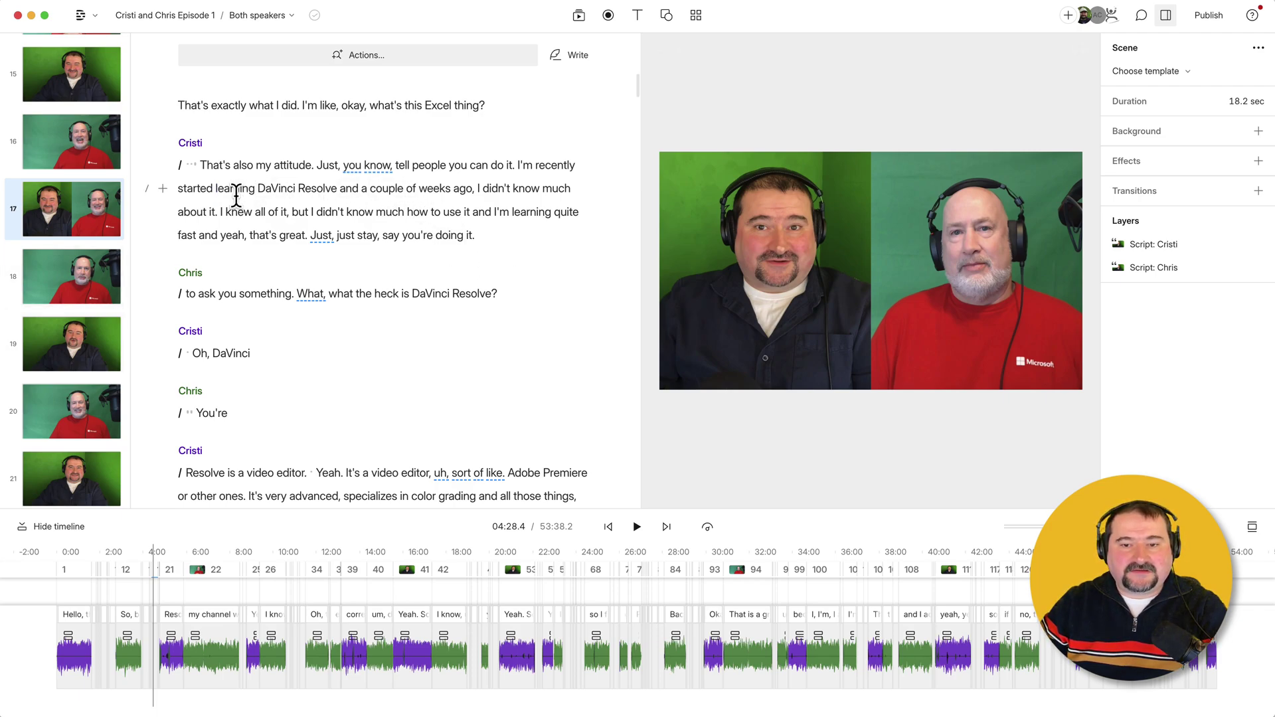
click(384, 104)
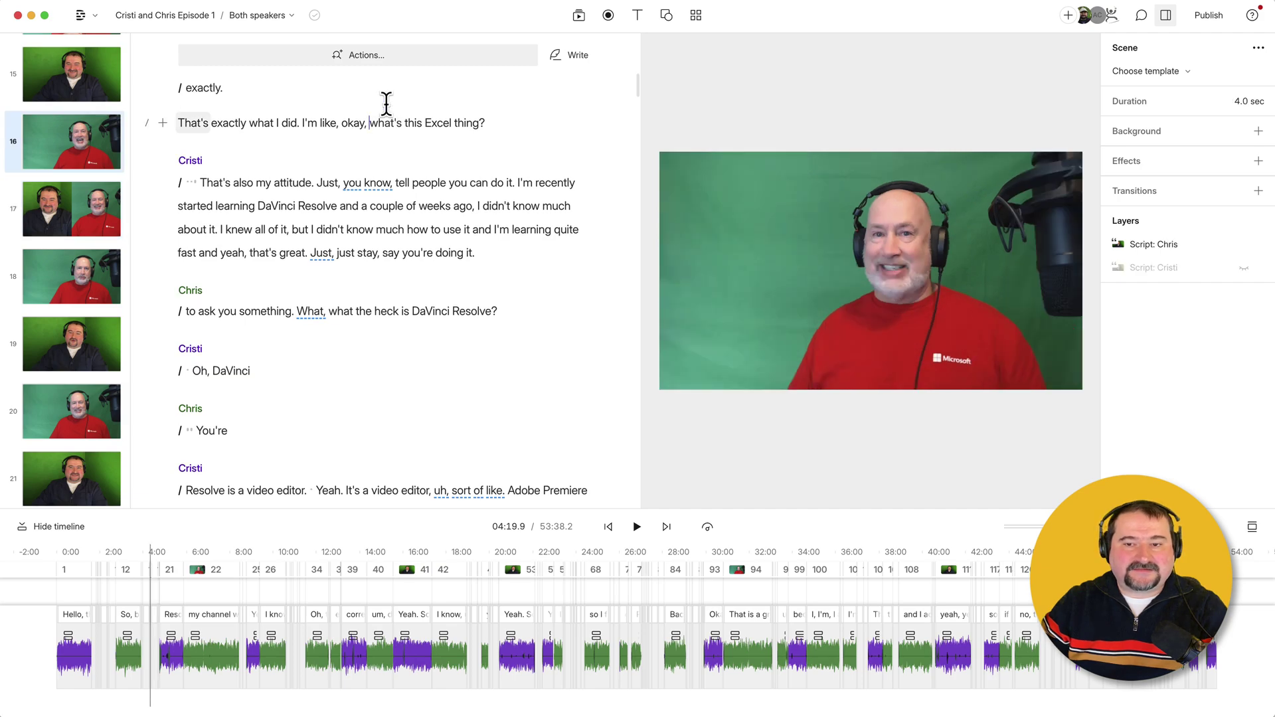
key(space)
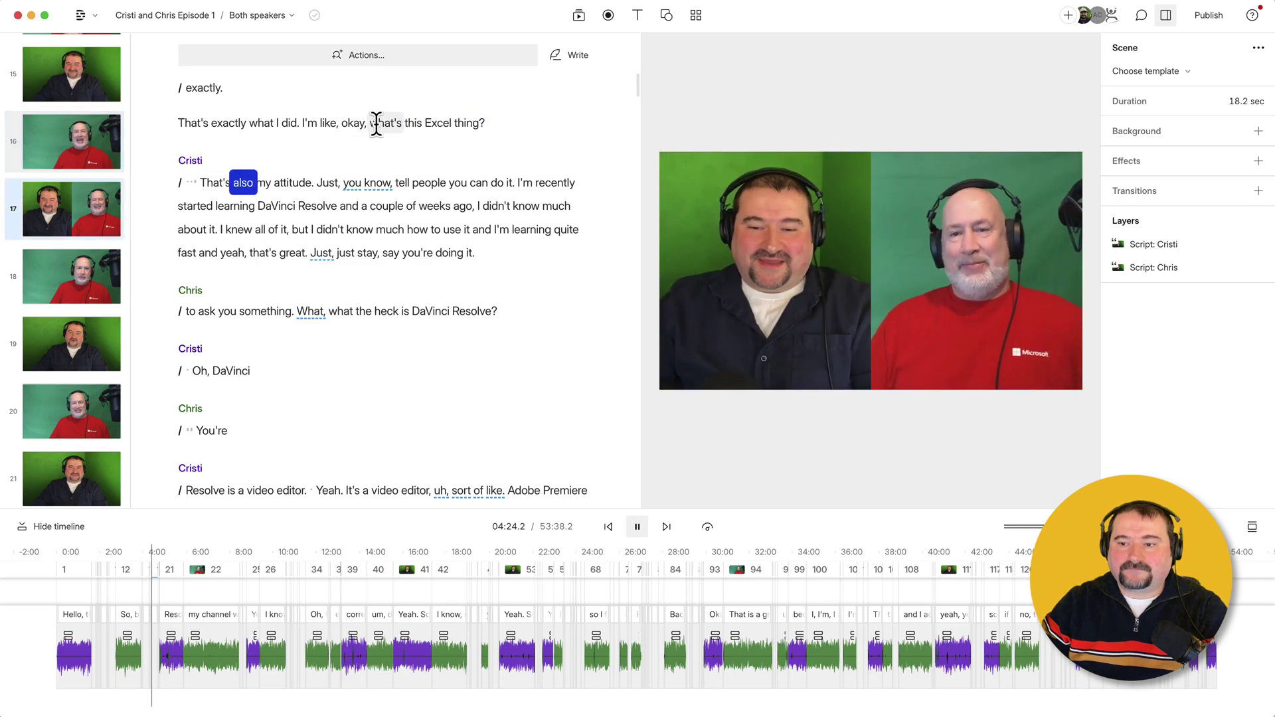
key(space)
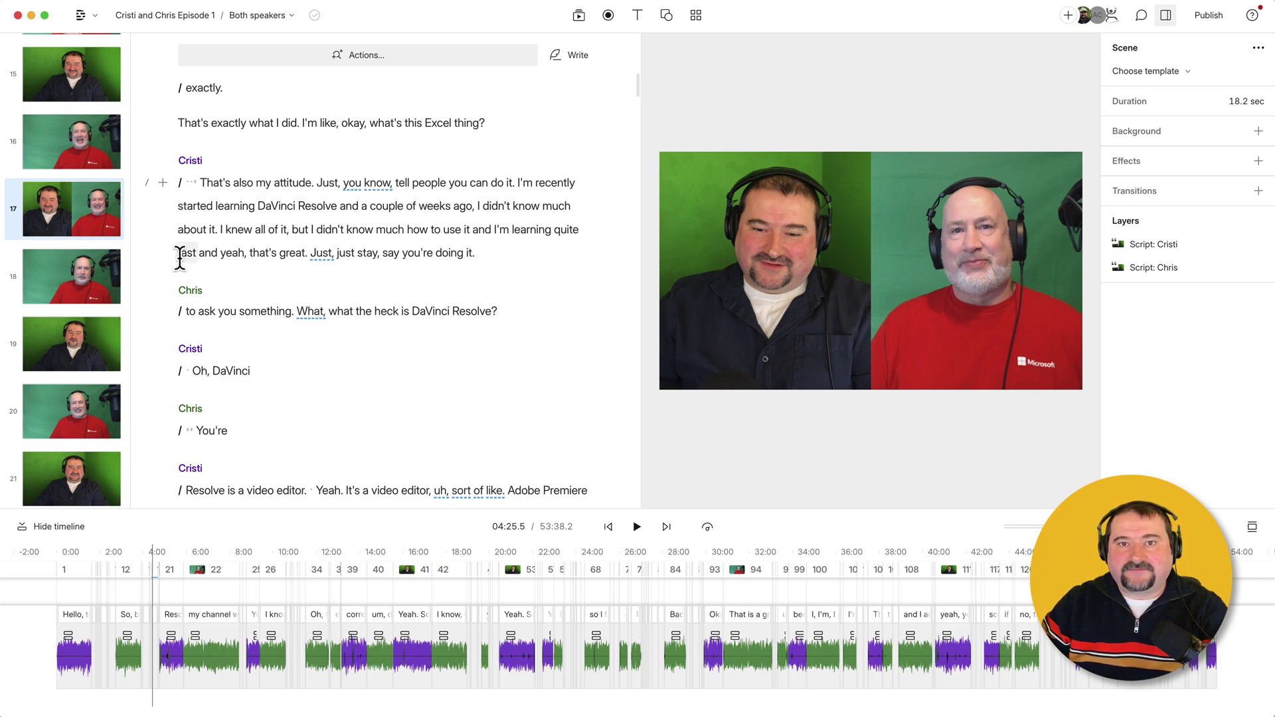
- Copy scene 17's side-by-side layout and paste it onto scene 25
right_click(74, 209)
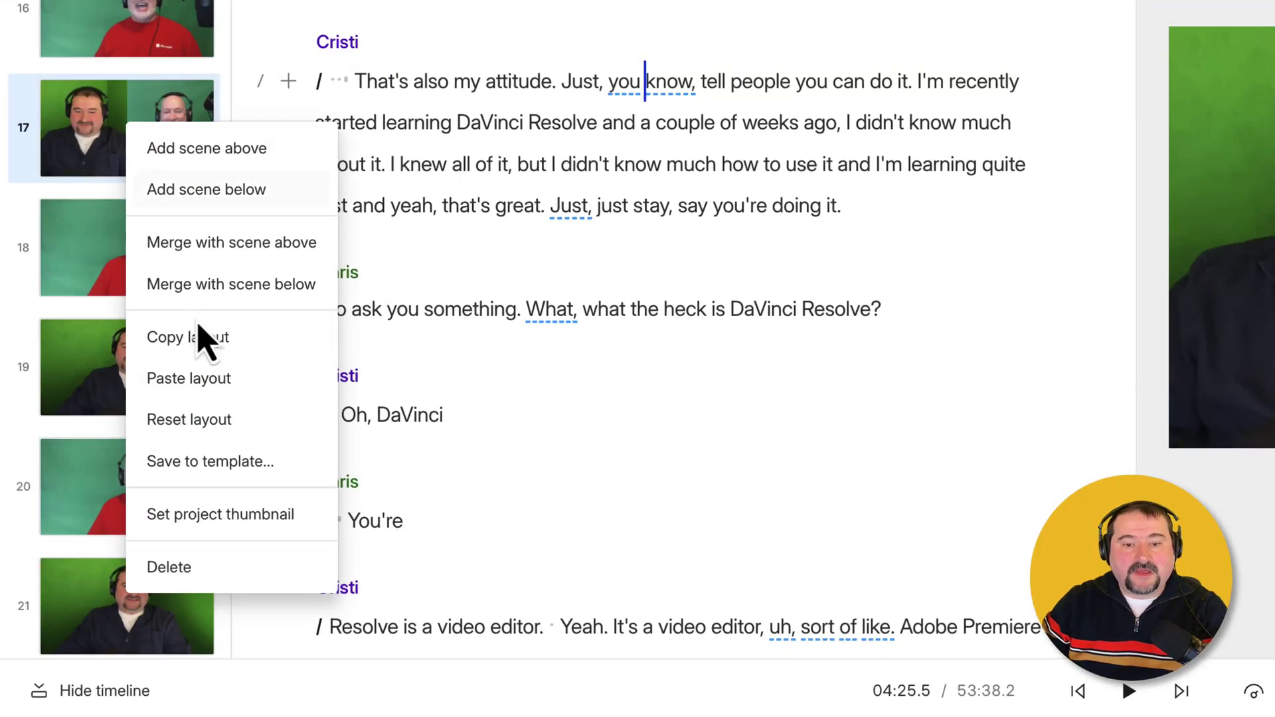
click(188, 362)
scroll(193, 364, down, 12)
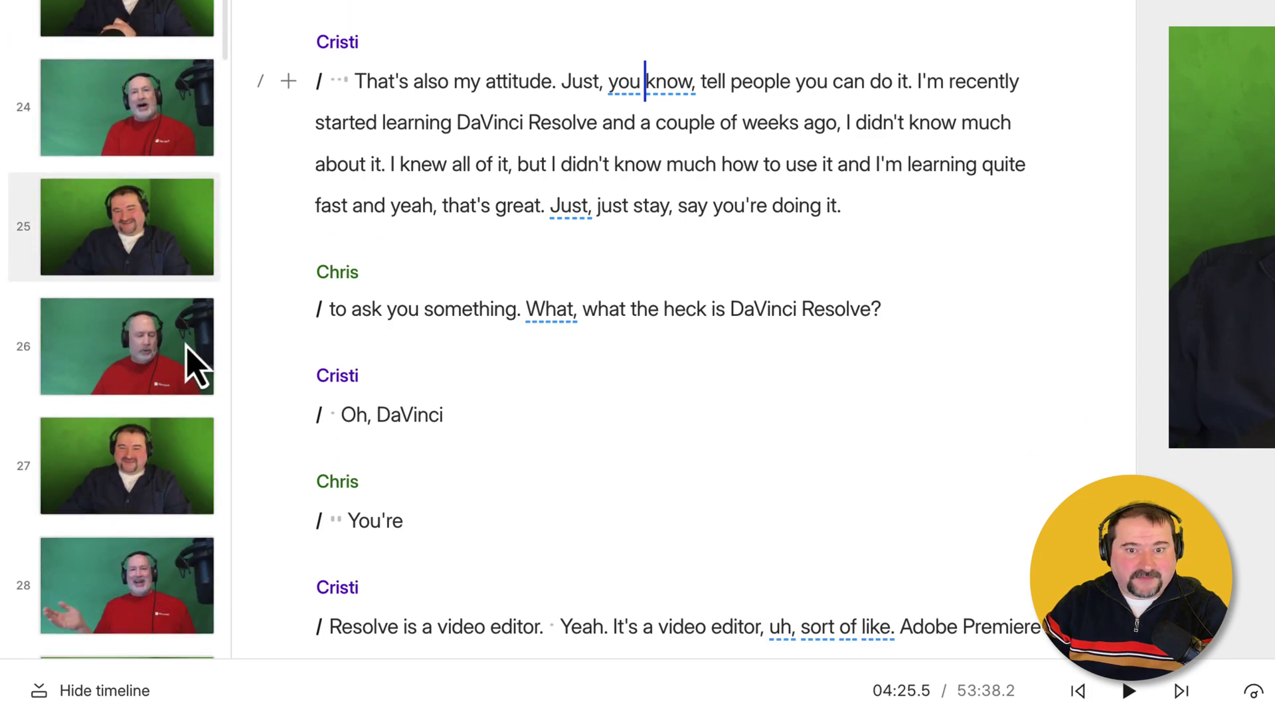
click(166, 277)
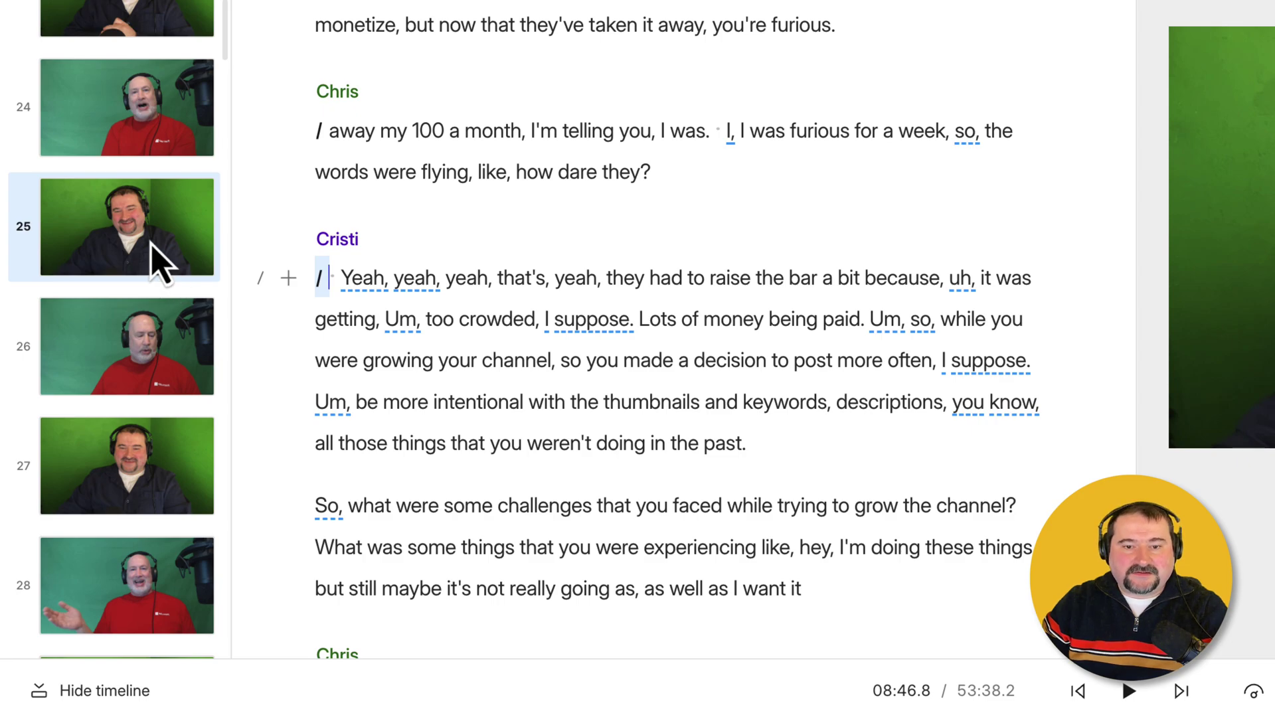
right_click(153, 246)
click(241, 491)
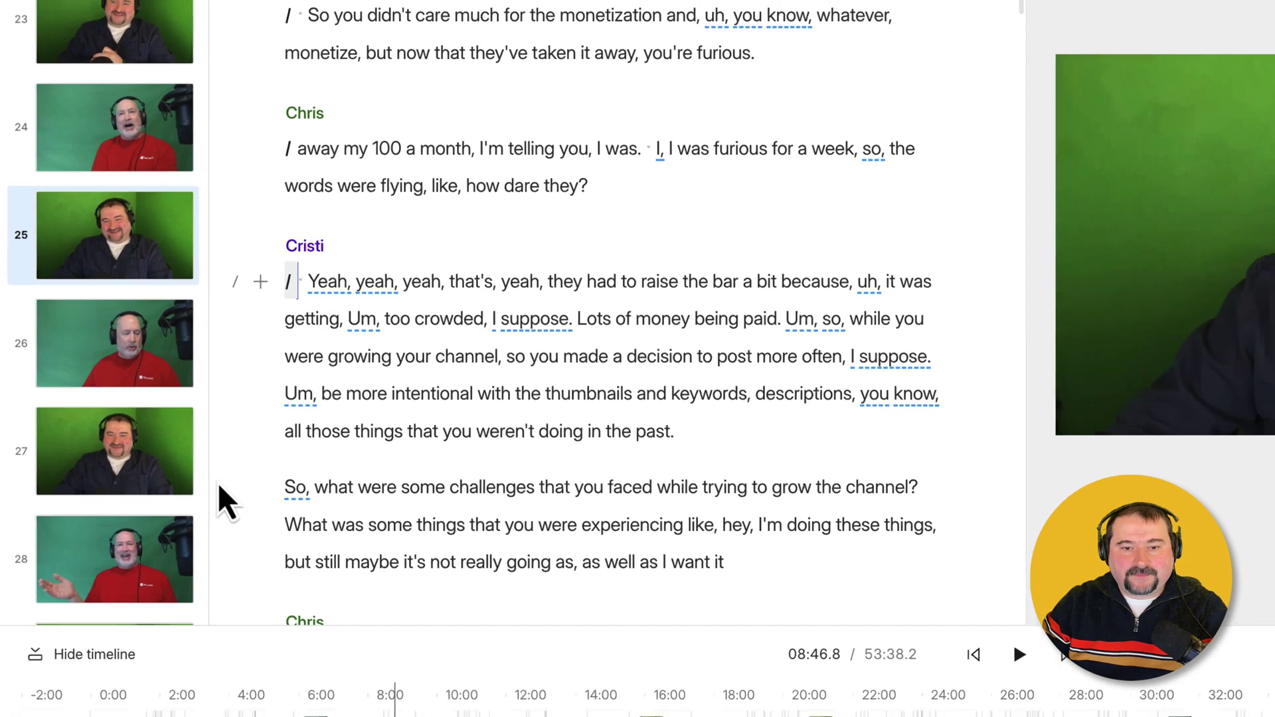